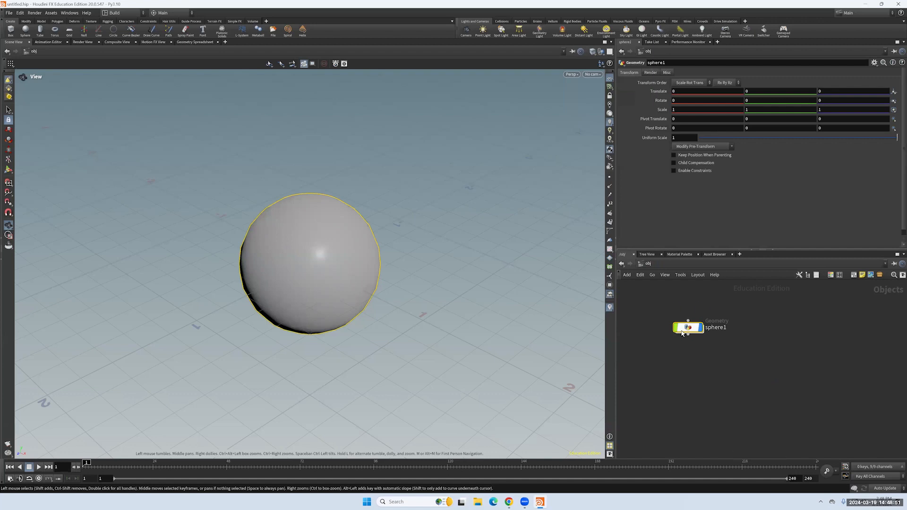
# Step: Open the sphere object's geometry network and set the sphere's primitive type to Polygon
pyautogui.doubleClick(689, 328)
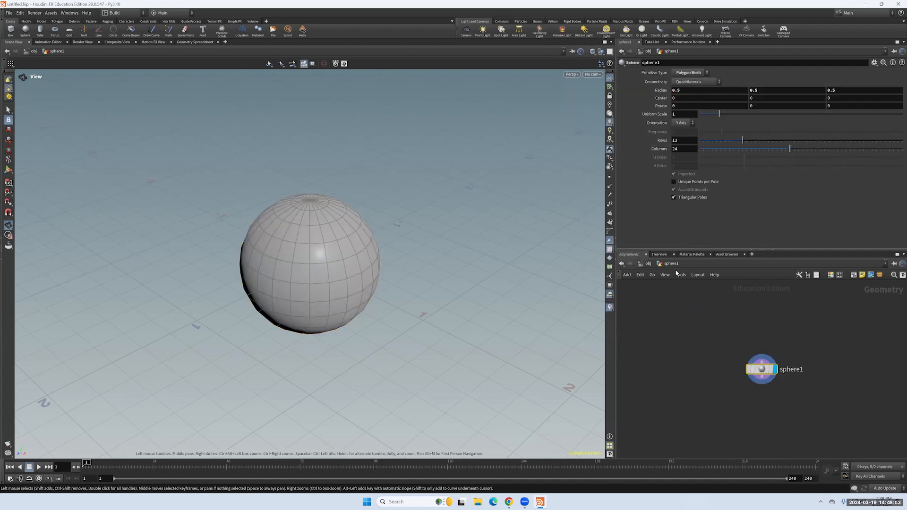
pyautogui.click(689, 72)
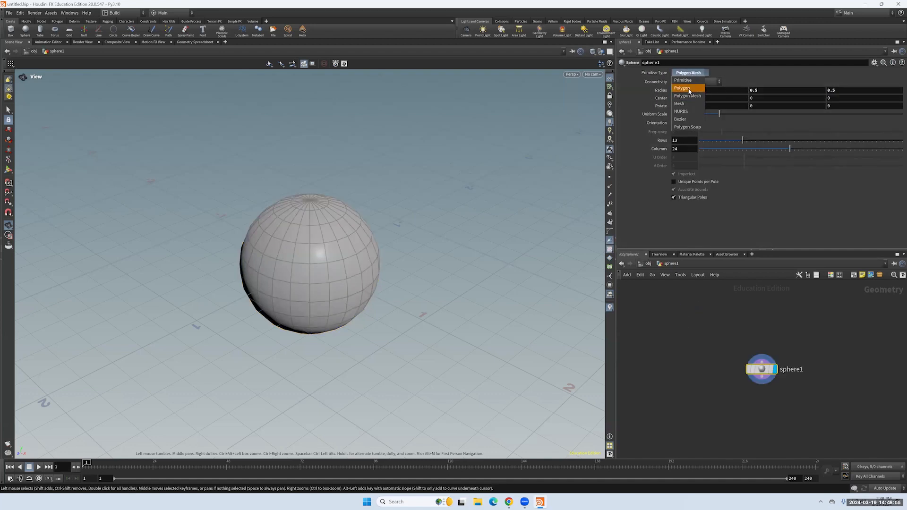
pyautogui.click(690, 90)
pyautogui.click(687, 74)
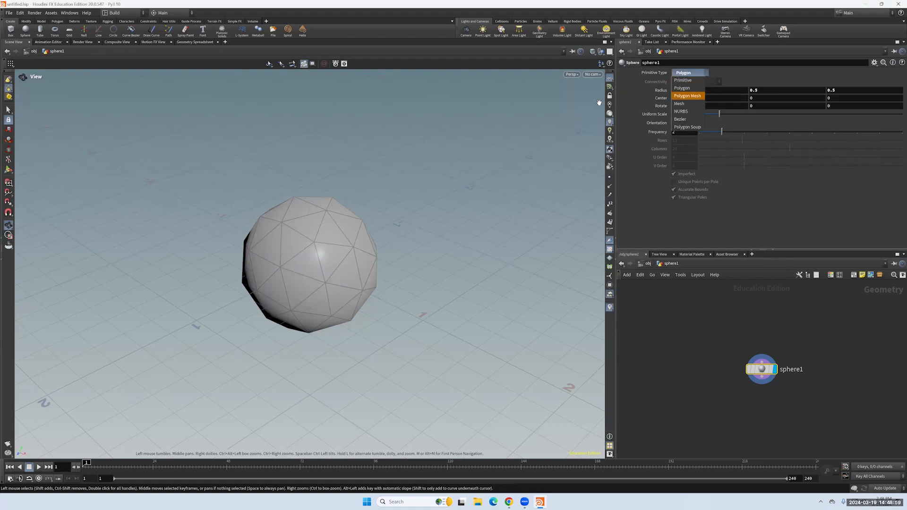
pyautogui.click(630, 102)
# Step: Set the sphere's uniform scale to about 2.33 and frequency to 10, and reposition its node in the network
pyautogui.moveTo(720, 114); pyautogui.dragTo(901, 134)
pyautogui.moveTo(762, 370); pyautogui.dragTo(680, 318)
pyautogui.click(697, 344)
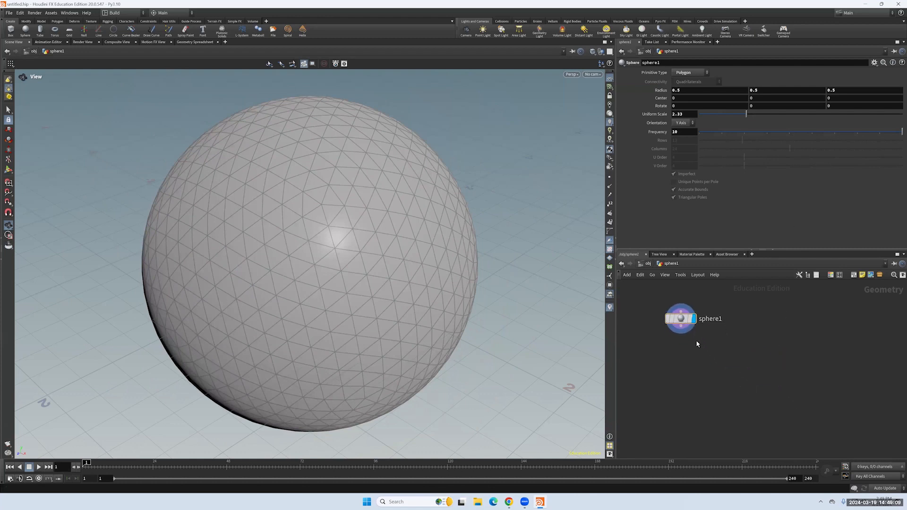
# Step: Add a Mountain node connected below the sphere node and display its result
pyautogui.press('Tab')
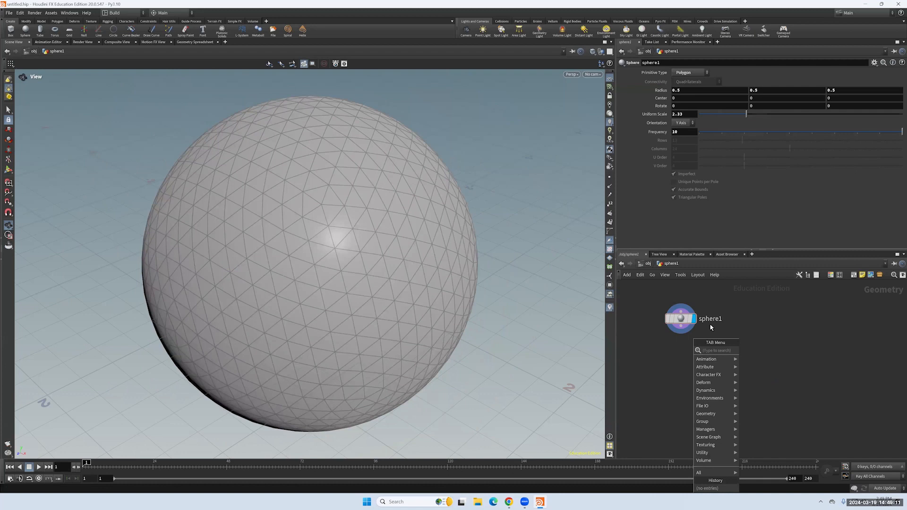
pyautogui.write('mount')
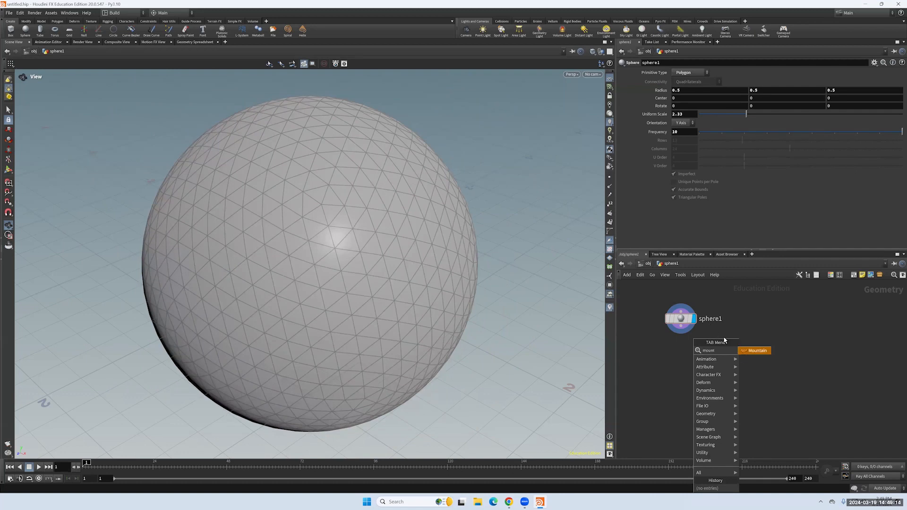
pyautogui.click(753, 351)
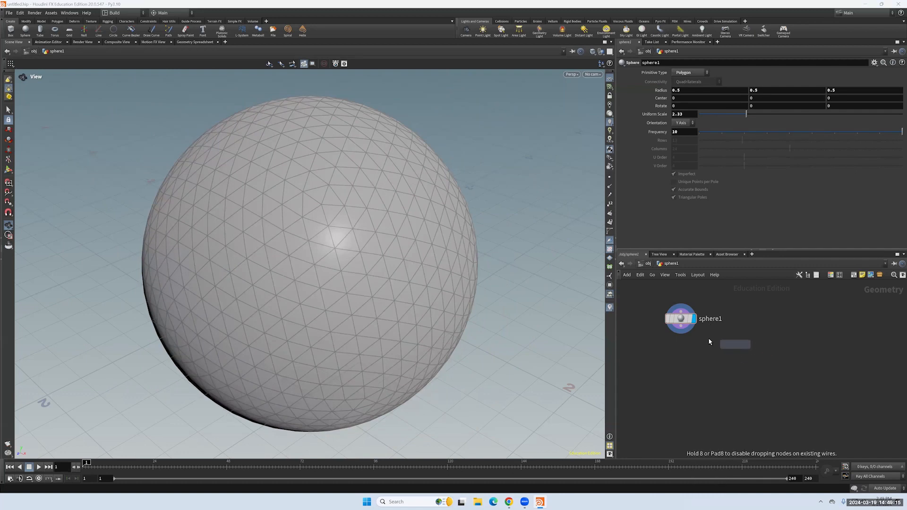
pyautogui.click(683, 346)
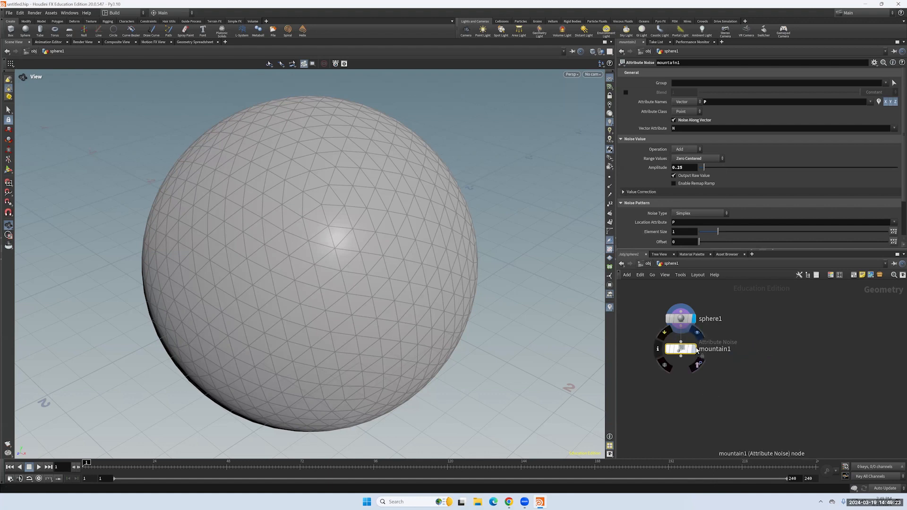
pyautogui.click(694, 353)
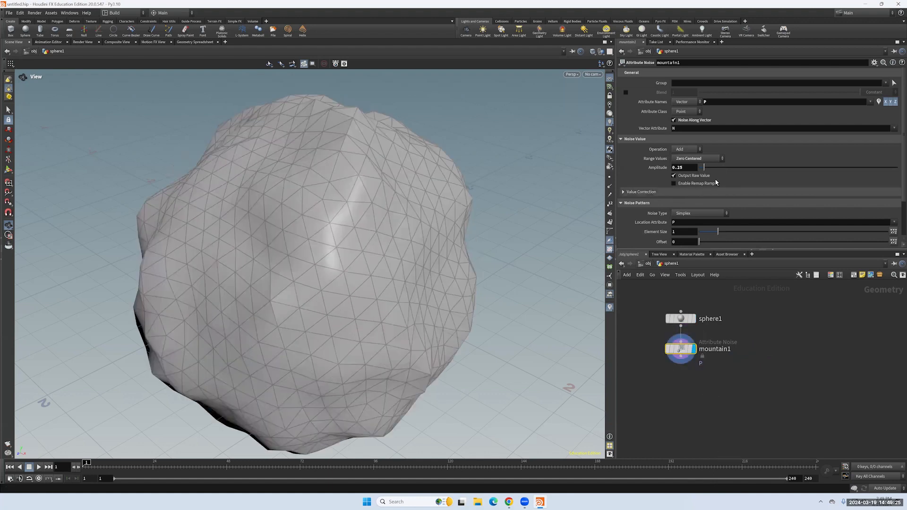
# Step: Set the Mountain node's noise amplitude to about 0.24 and its element size to about 0.44
pyautogui.moveTo(719, 168)
pyautogui.mouseDown()
pyautogui.moveTo(728, 169)
pyautogui.moveTo(705, 170)
pyautogui.mouseUp()
pyautogui.moveTo(521, 257); pyautogui.dragTo(522, 259)
pyautogui.scroll(-3, 655, 232)
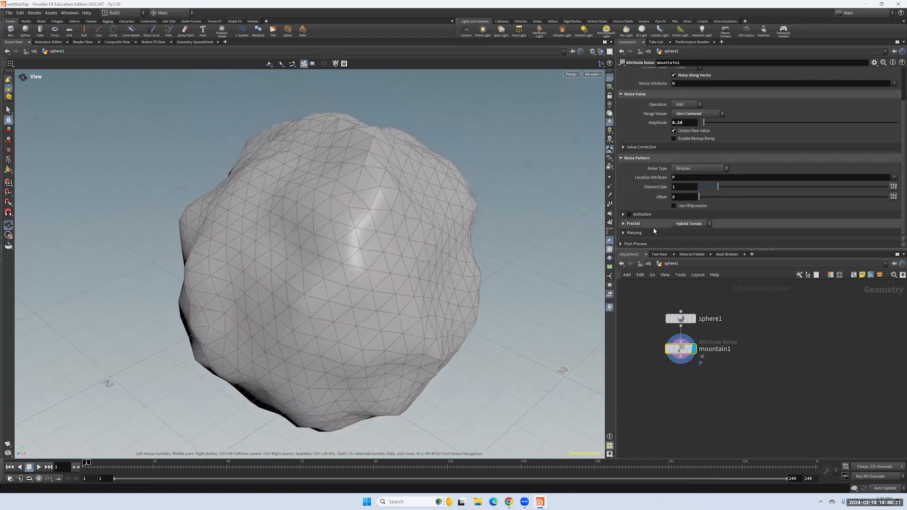
pyautogui.moveTo(718, 187)
pyautogui.mouseDown()
pyautogui.moveTo(736, 188)
pyautogui.moveTo(718, 187)
pyautogui.mouseUp()
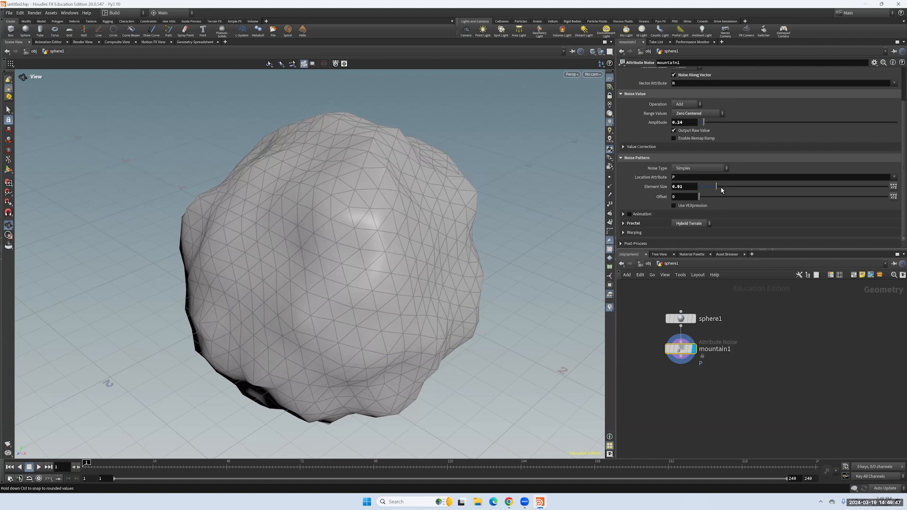
pyautogui.moveTo(731, 187); pyautogui.dragTo(709, 193)
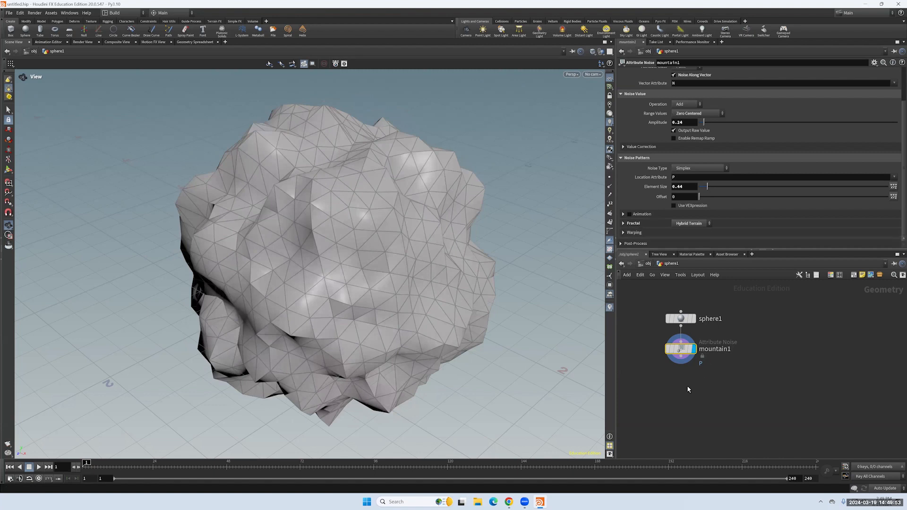
# Step: Add a Transform node connected below the Mountain node and display its result
pyautogui.press('Tab')
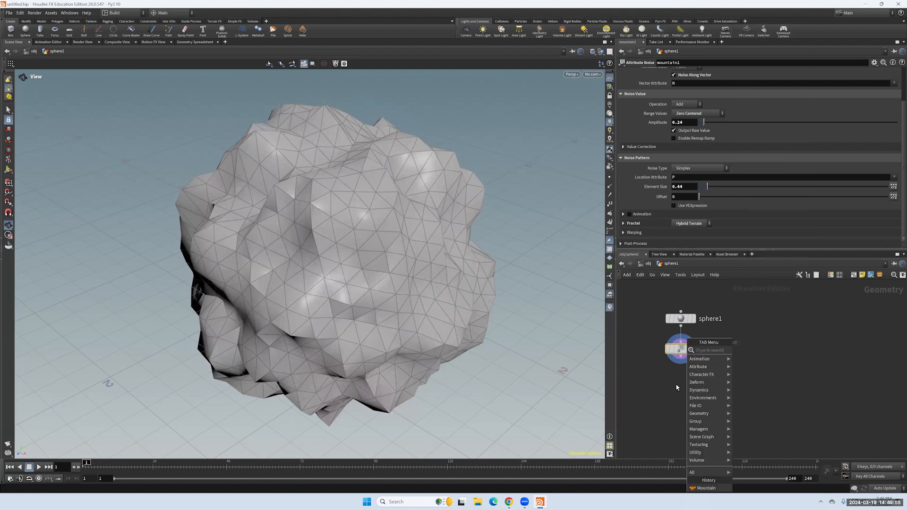
pyautogui.write('trans')
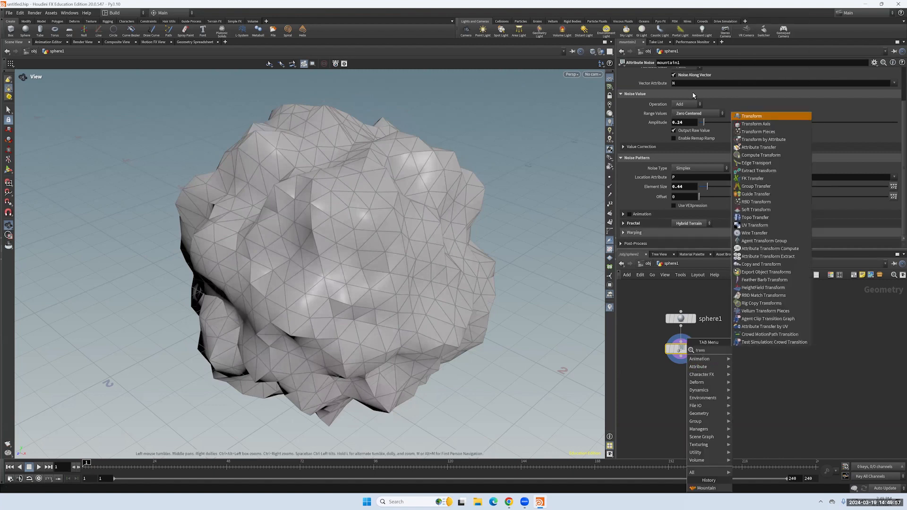
pyautogui.click(745, 115)
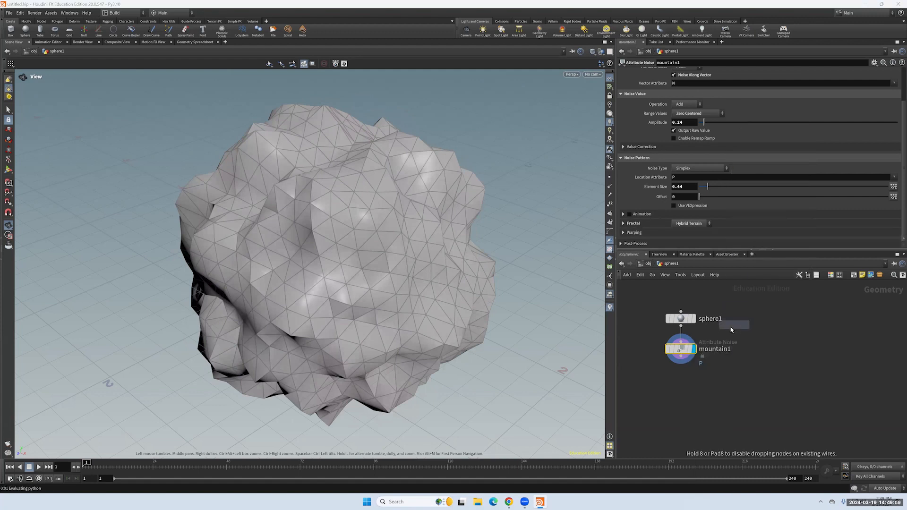
pyautogui.click(691, 379)
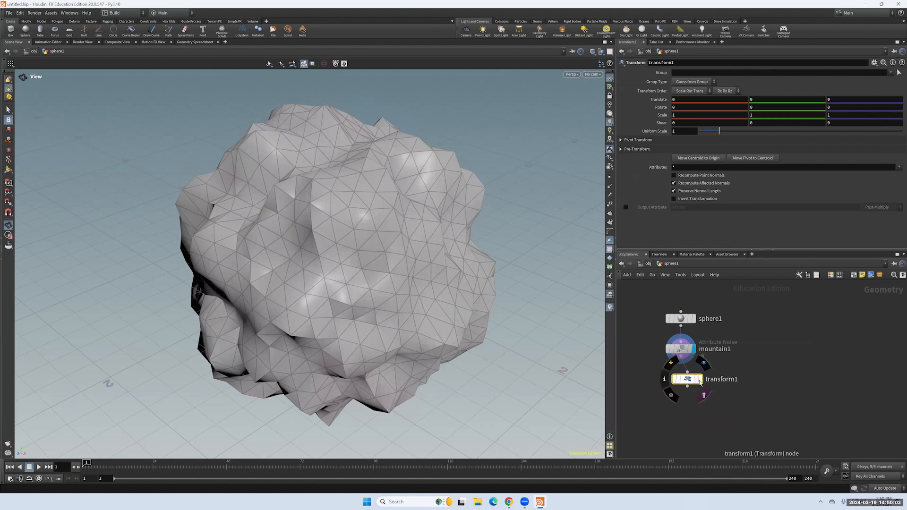
pyautogui.click(701, 381)
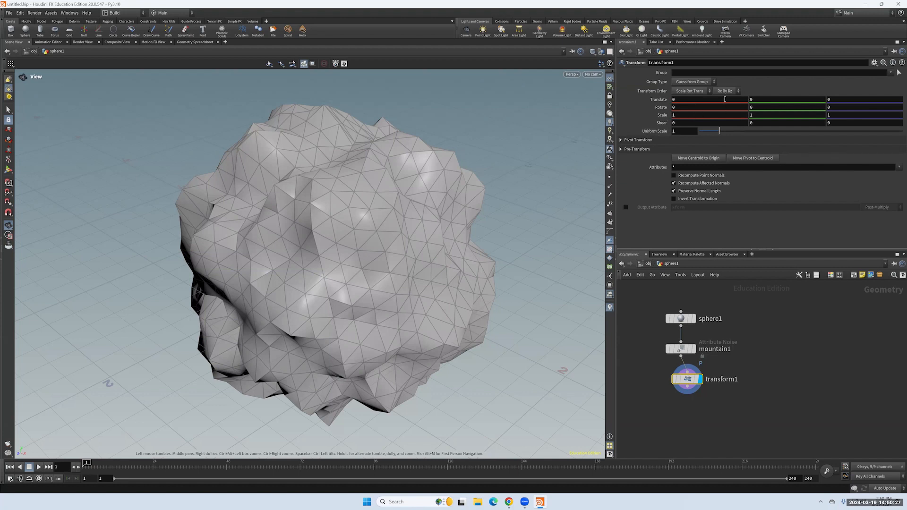
# Step: Apply a Noise Motion FX effect to the Transform node's X translation
pyautogui.rightClick(761, 99)
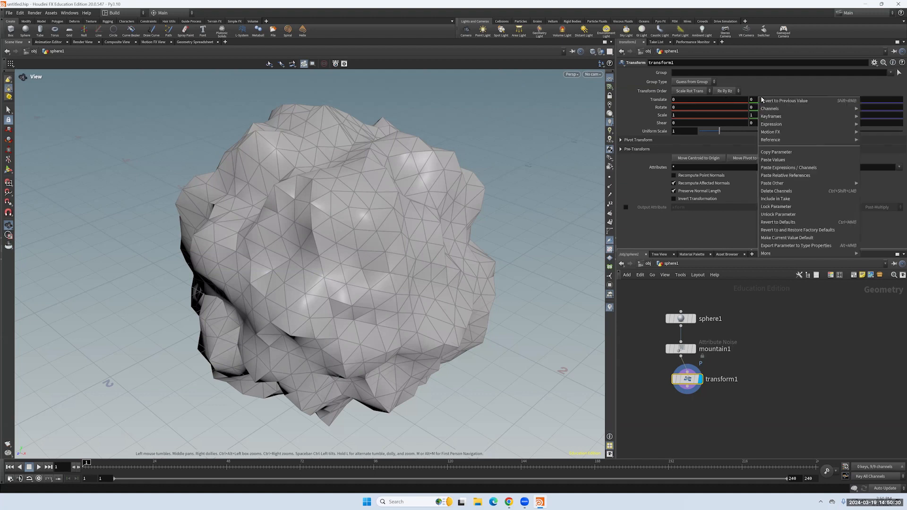
pyautogui.click(734, 103)
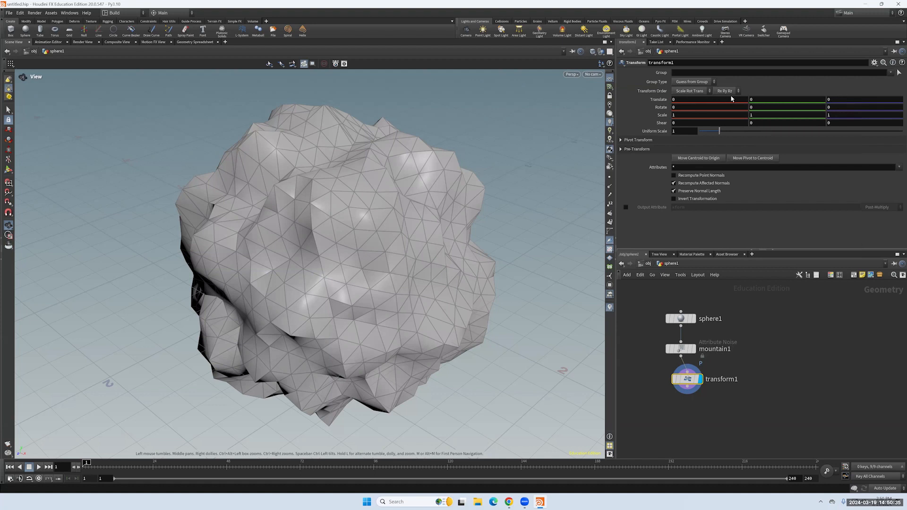
pyautogui.rightClick(710, 100)
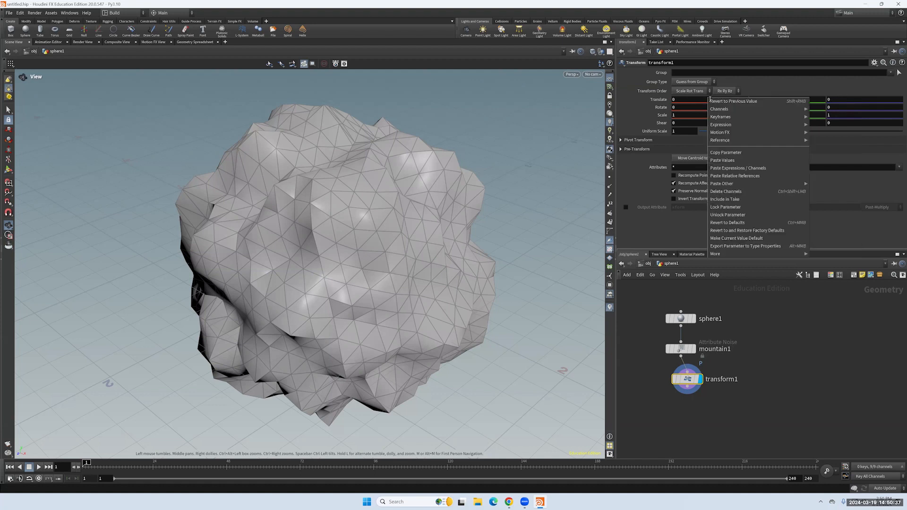
pyautogui.moveTo(728, 135)
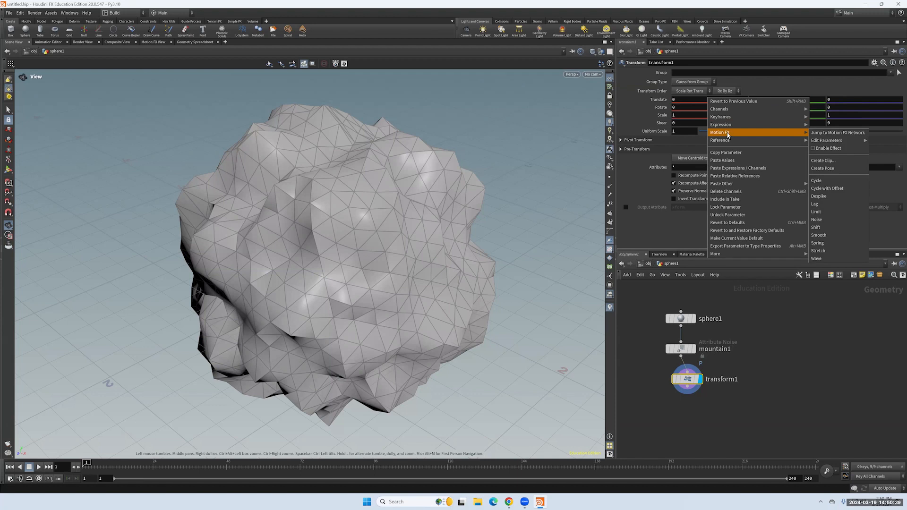
pyautogui.click(823, 220)
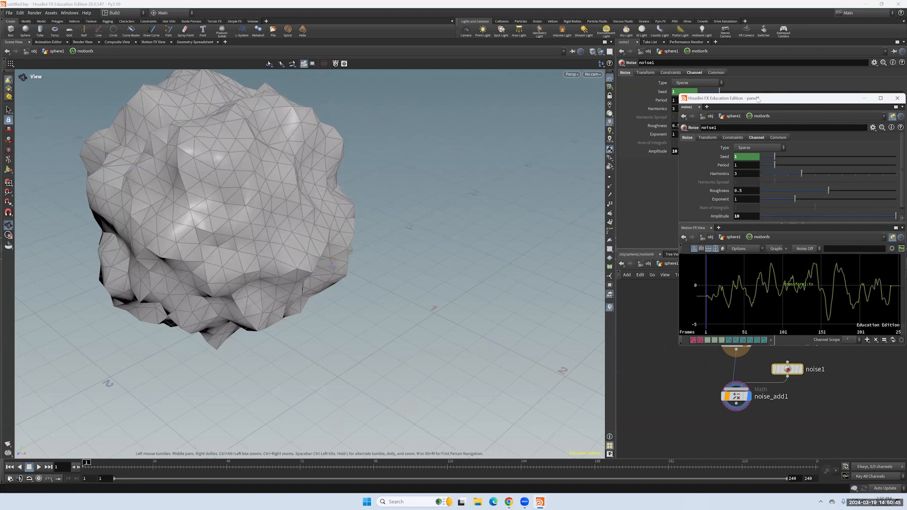
# Step: Move the floating noise window off the network view and set the noise period to about 1.61
pyautogui.moveTo(758, 98); pyautogui.dragTo(419, 173)
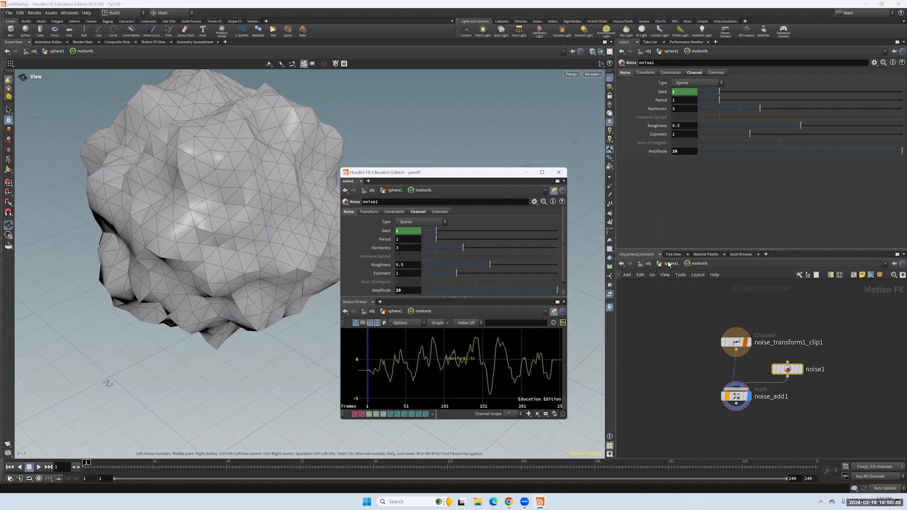
pyautogui.moveTo(734, 345)
pyautogui.moveTo(452, 172); pyautogui.dragTo(517, 171)
pyautogui.moveTo(501, 237); pyautogui.dragTo(509, 239)
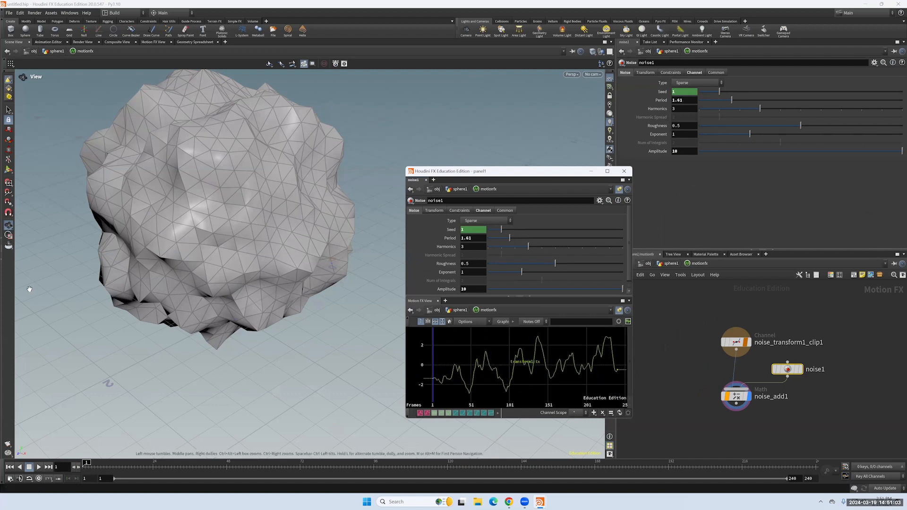
# Step: Play the animation, uncover the moving rock in the viewport, and set the noise period to 10
pyautogui.click(39, 468)
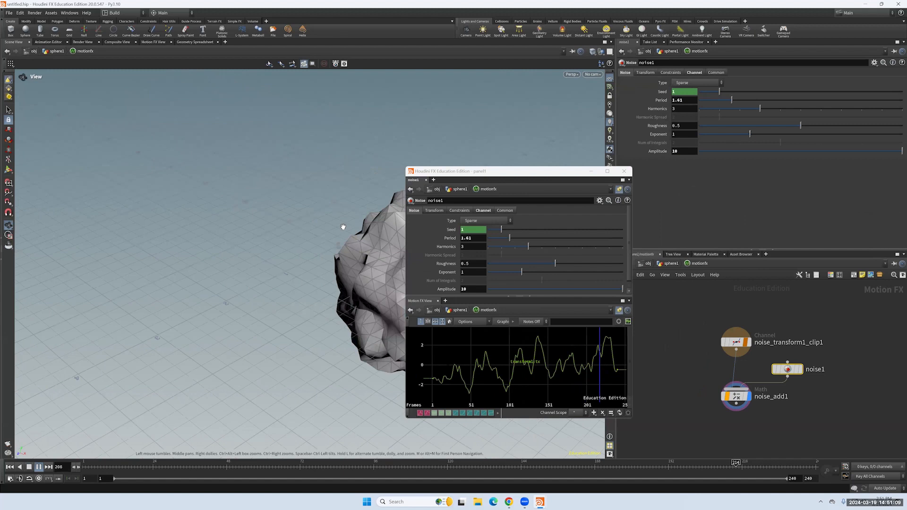
pyautogui.moveTo(572, 172); pyautogui.dragTo(636, 154)
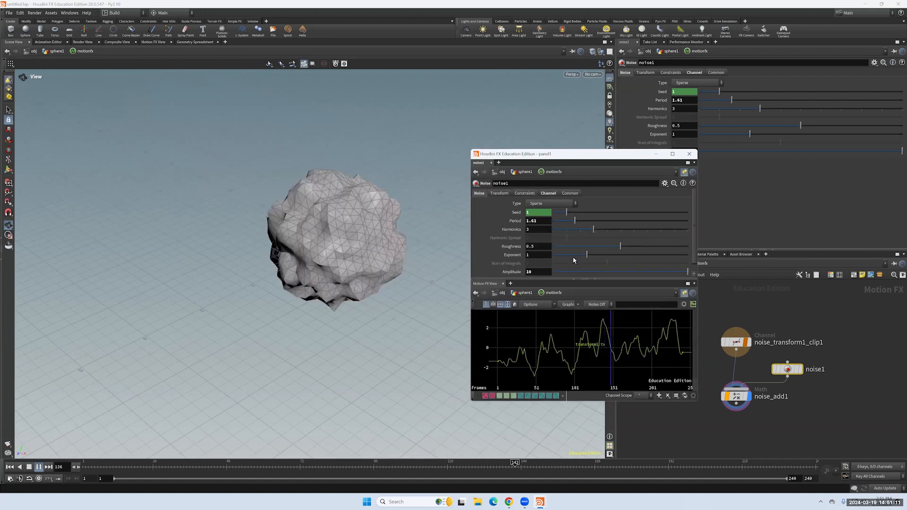
pyautogui.moveTo(567, 212); pyautogui.dragTo(689, 219)
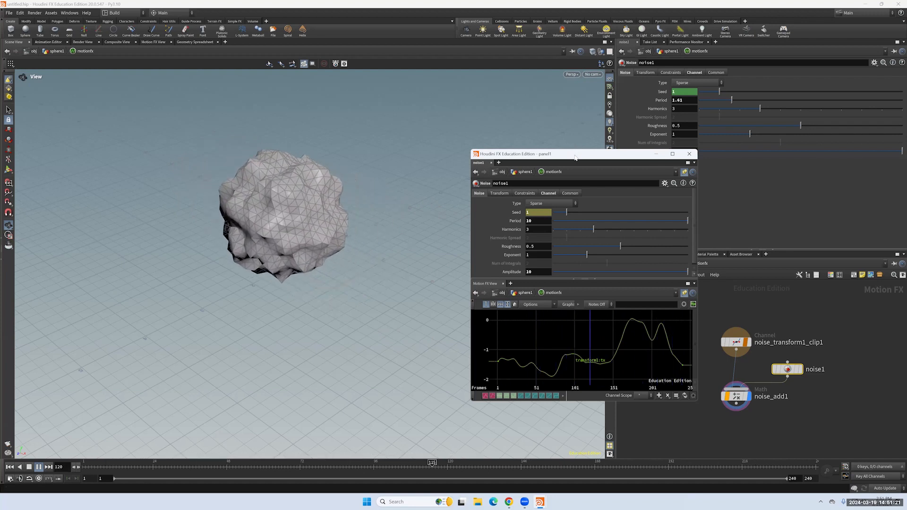
# Step: Smooth the noise with roughness about 0.051 and exponent about 0.751, and set its amplitude to about 2.28
pyautogui.moveTo(576, 157); pyautogui.dragTo(584, 162)
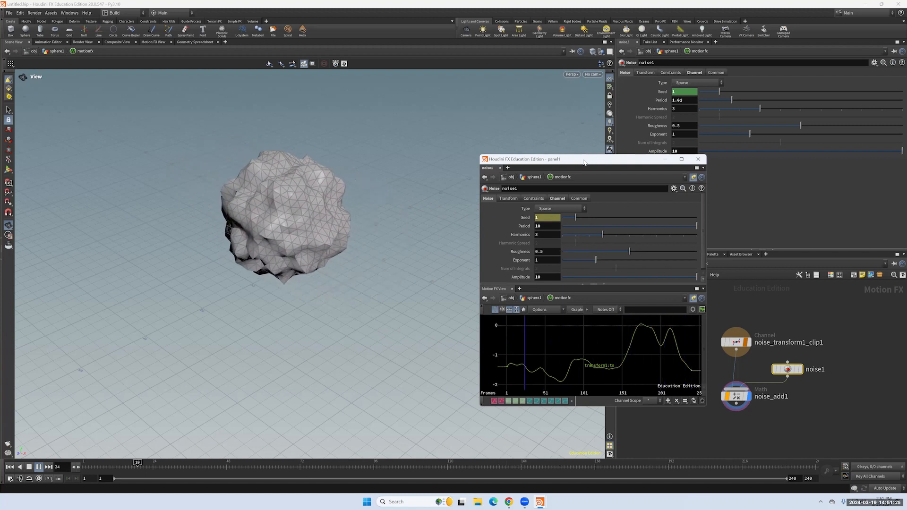
pyautogui.moveTo(599, 252)
pyautogui.mouseDown()
pyautogui.moveTo(565, 254)
pyautogui.moveTo(587, 260)
pyautogui.mouseUp()
pyautogui.moveTo(696, 277); pyautogui.dragTo(594, 279)
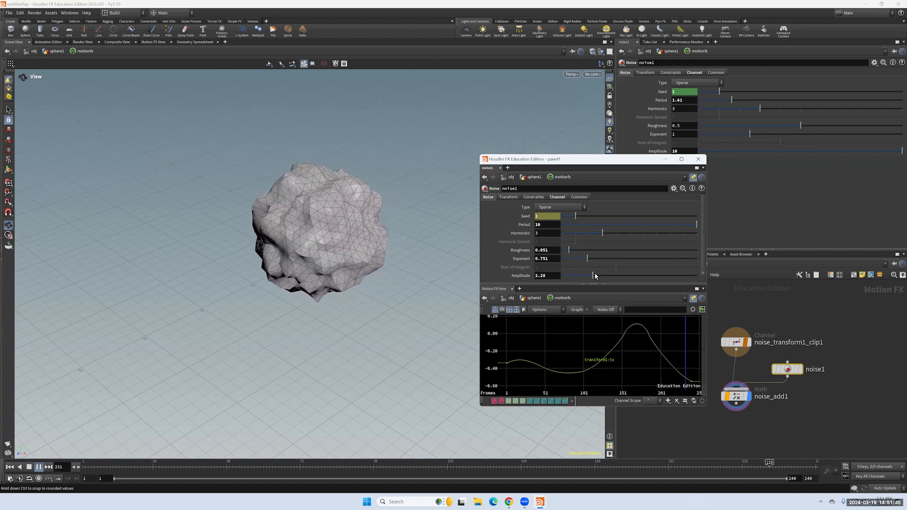
# Step: Constrain the noise with Start/End Values and stop the playback
pyautogui.click(539, 198)
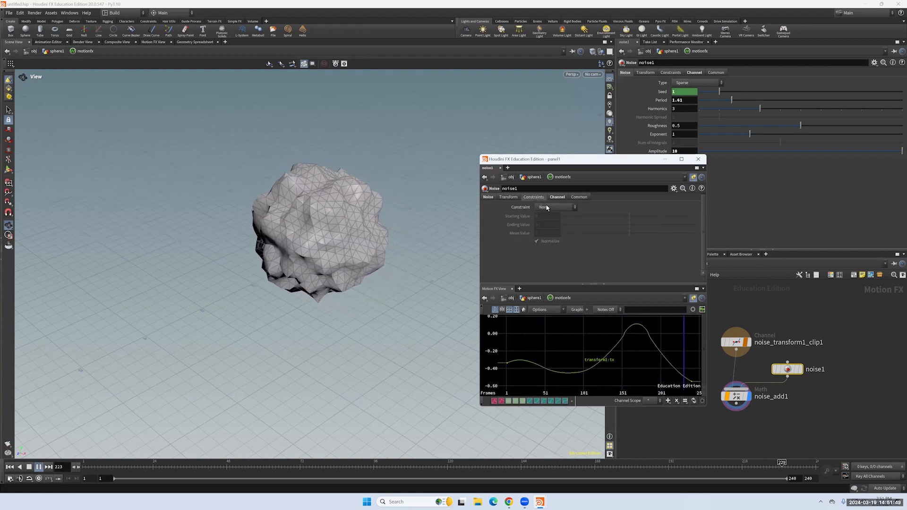
pyautogui.click(543, 206)
pyautogui.click(557, 245)
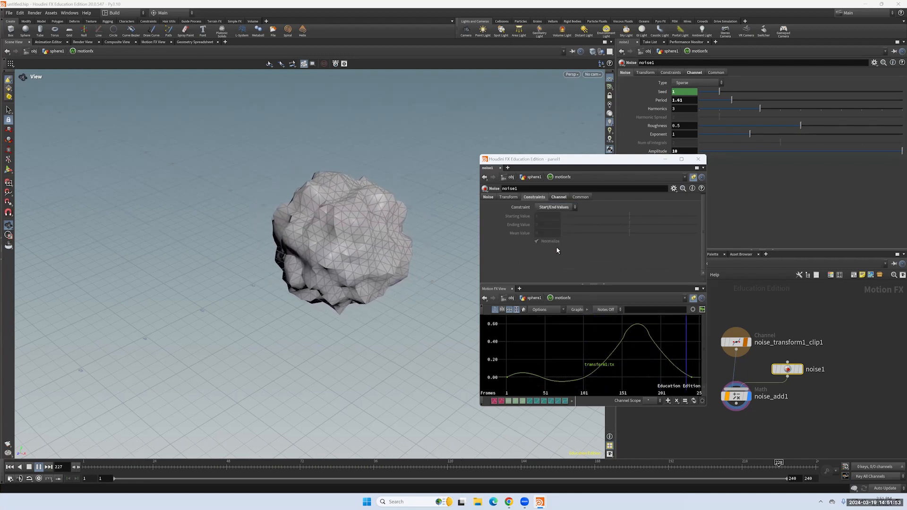
pyautogui.click(40, 467)
# Step: Set the noise constraint's starting value to about -2.39 and preview the motion by playing the animation
pyautogui.moveTo(625, 220)
pyautogui.mouseDown()
pyautogui.moveTo(604, 217)
pyautogui.moveTo(616, 218)
pyautogui.mouseUp()
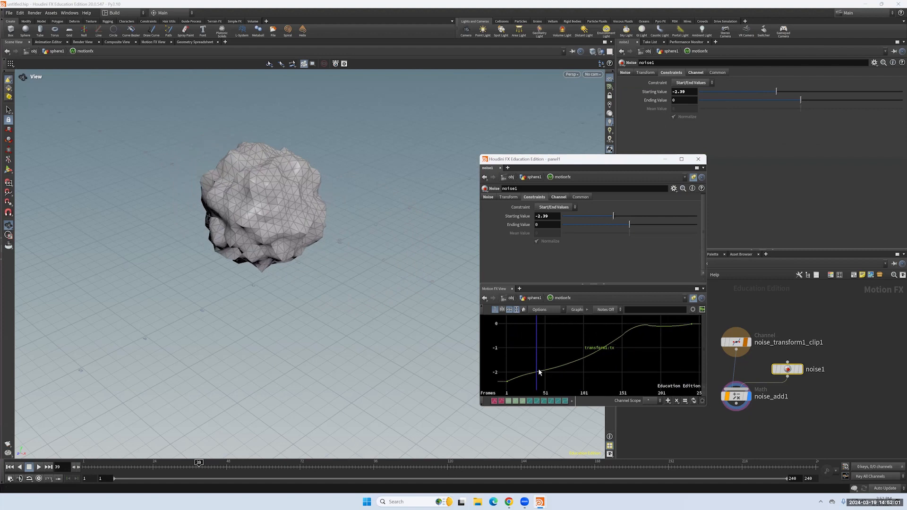
pyautogui.click(40, 467)
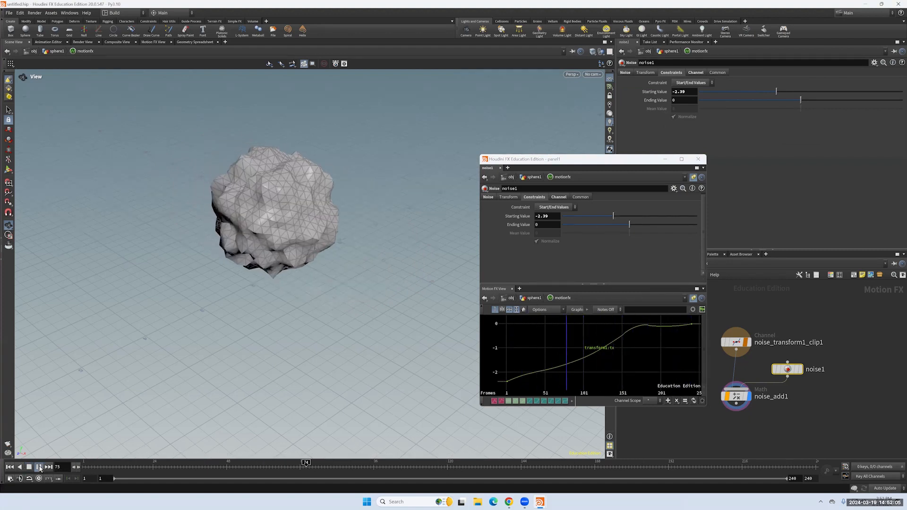
pyautogui.click(40, 467)
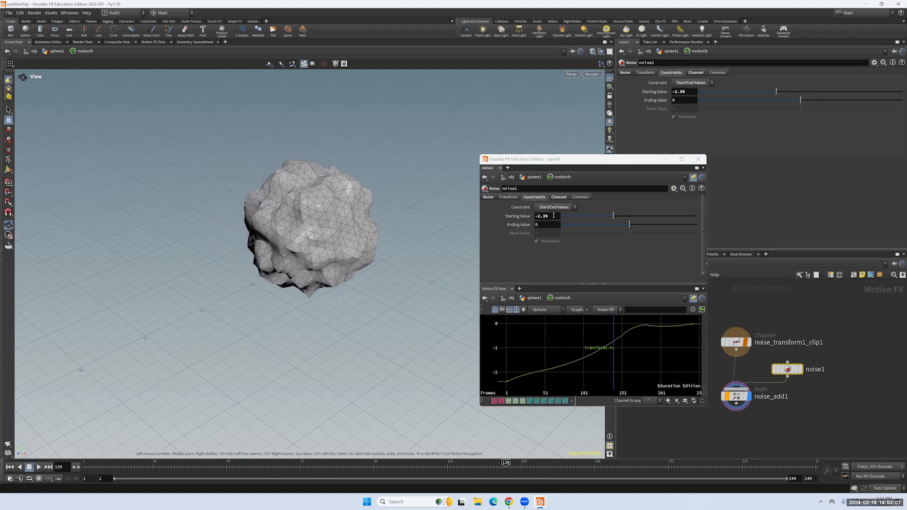
# Step: Set the noise constraint's starting value to 0, preview the motion, and close the floating noise window
pyautogui.moveTo(553, 217); pyautogui.dragTo(518, 216)
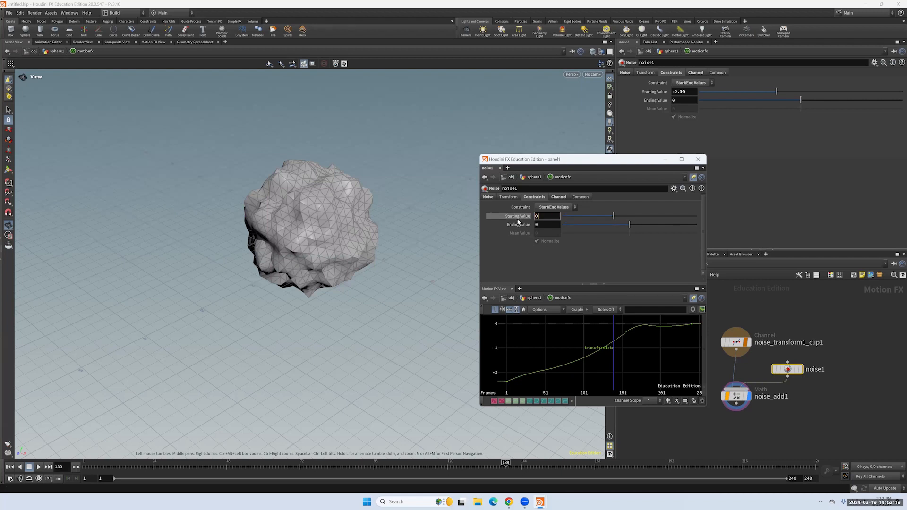
pyautogui.press('Return')
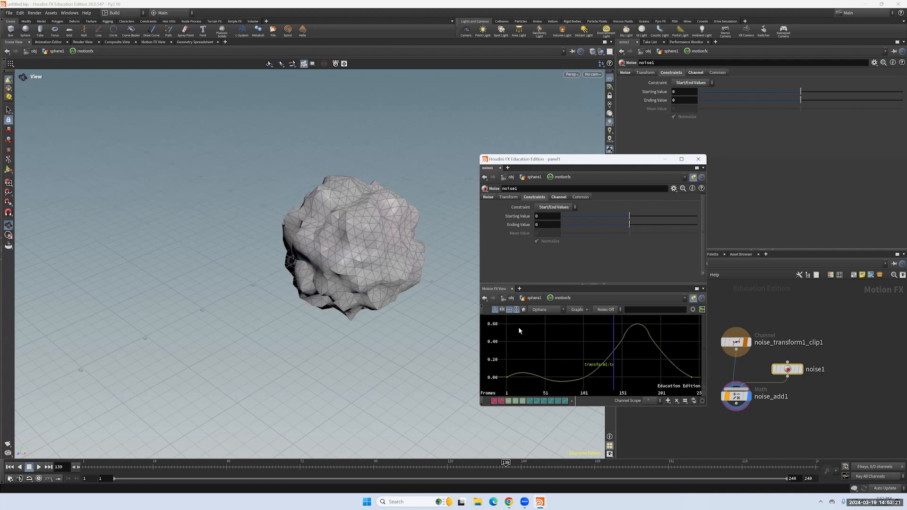
pyautogui.click(39, 468)
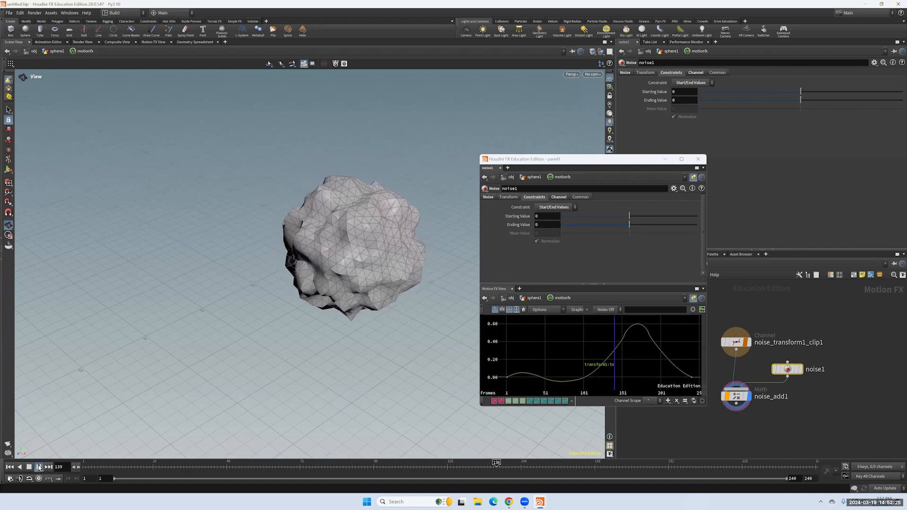
pyautogui.click(39, 468)
pyautogui.click(699, 159)
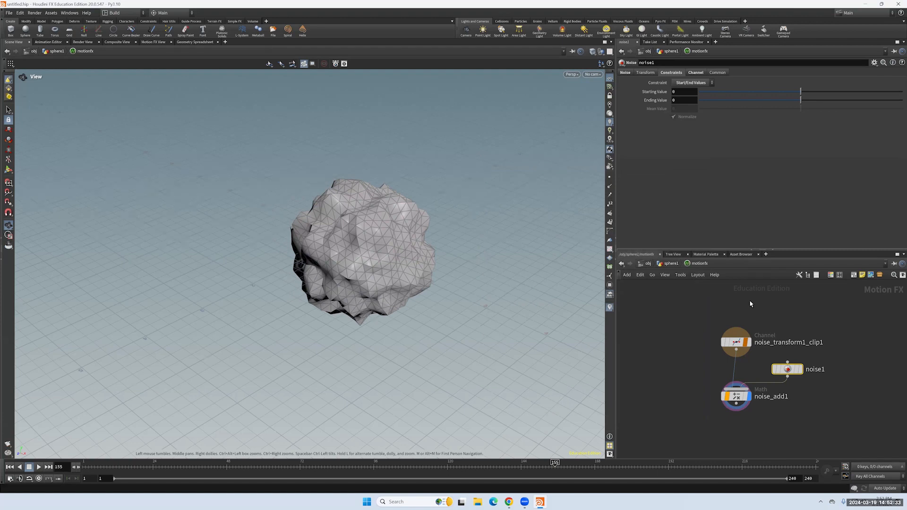
# Step: Return to the sphere1 network and apply a Motion FX Noise to transform1's Y translation
pyautogui.click(672, 264)
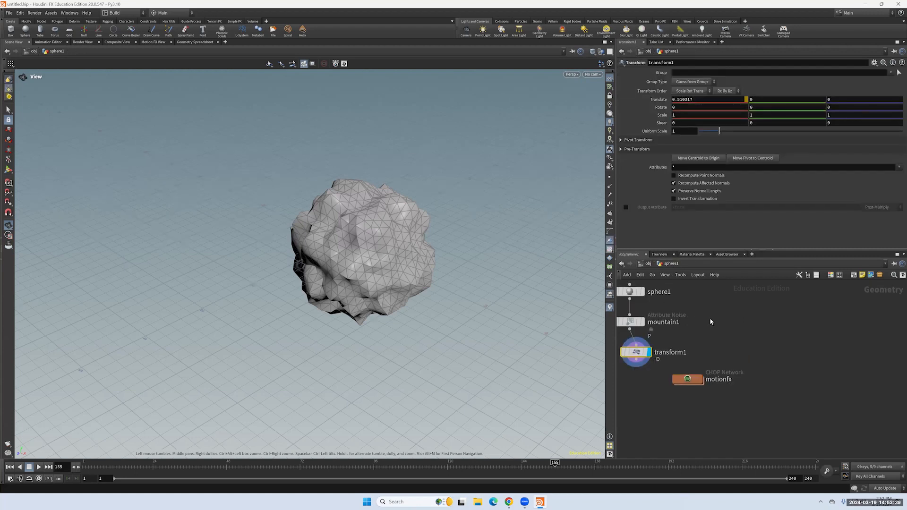
pyautogui.moveTo(711, 321); pyautogui.dragTo(748, 325, button='middle')
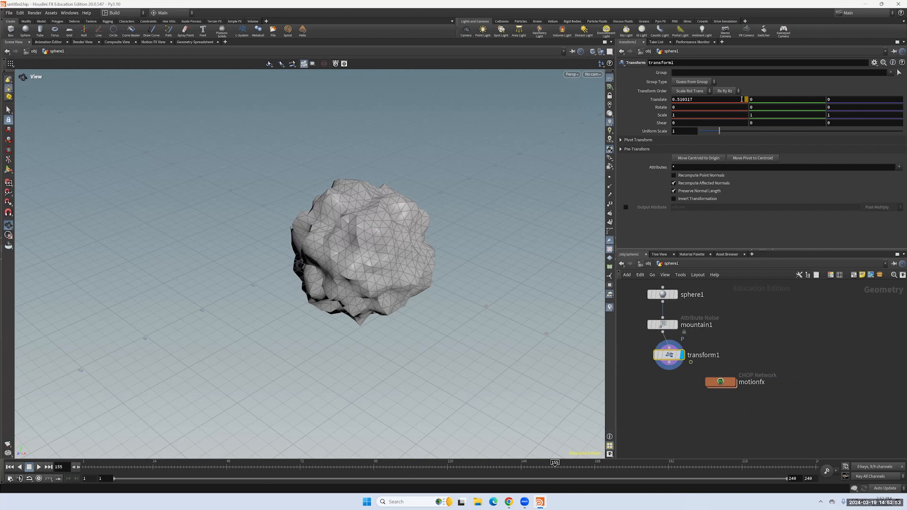
pyautogui.rightClick(757, 100)
pyautogui.click(762, 99)
pyautogui.rightClick(762, 100)
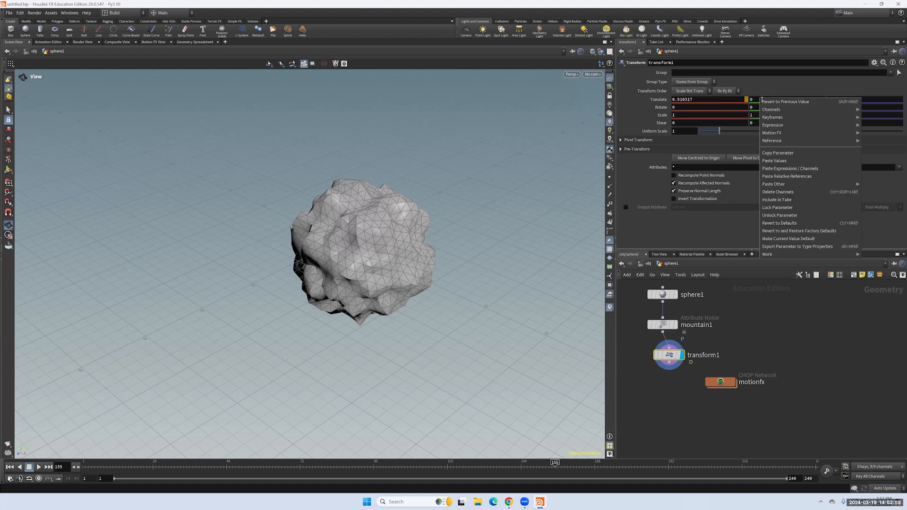
pyautogui.click(762, 95)
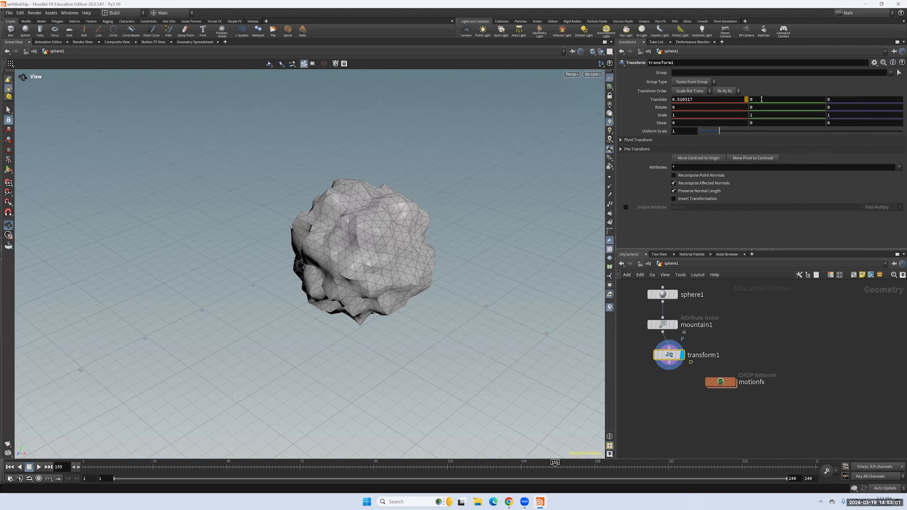
pyautogui.rightClick(761, 100)
pyautogui.moveTo(776, 132)
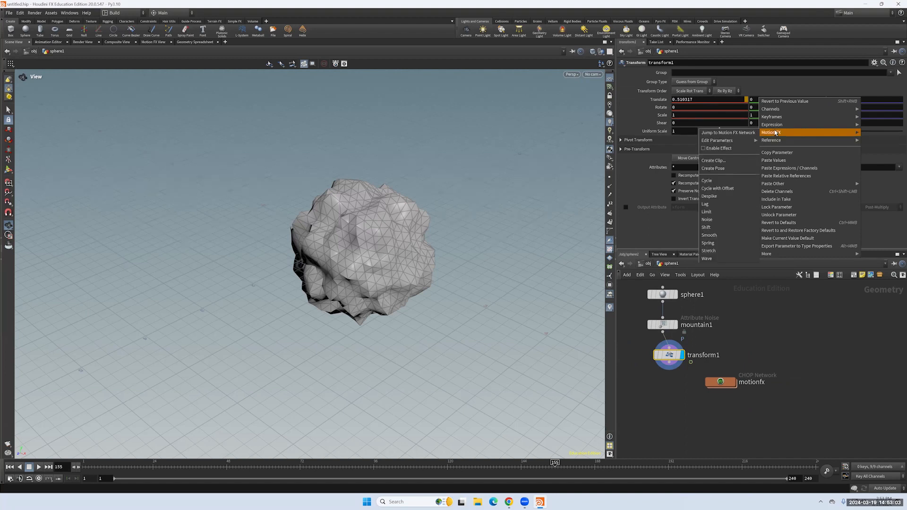
pyautogui.click(725, 224)
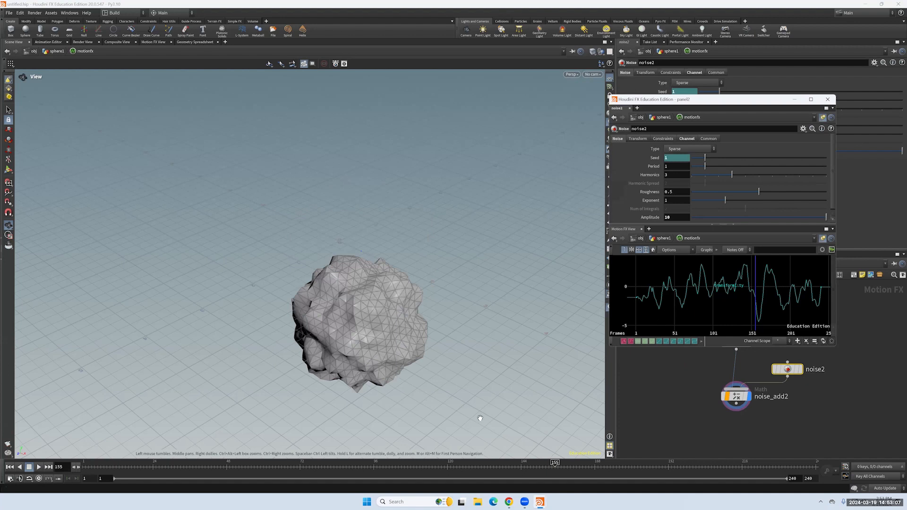
# Step: With the animation playing, set the Y translation noise's period to 10, harmonics to 3, roughness to 0, and exponent to about 1.291
pyautogui.click(39, 468)
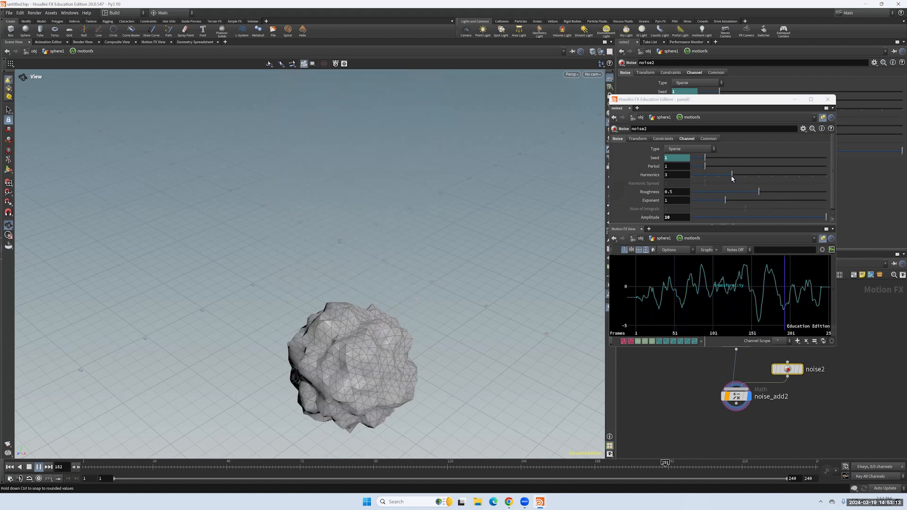
pyautogui.moveTo(725, 199); pyautogui.dragTo(865, 158)
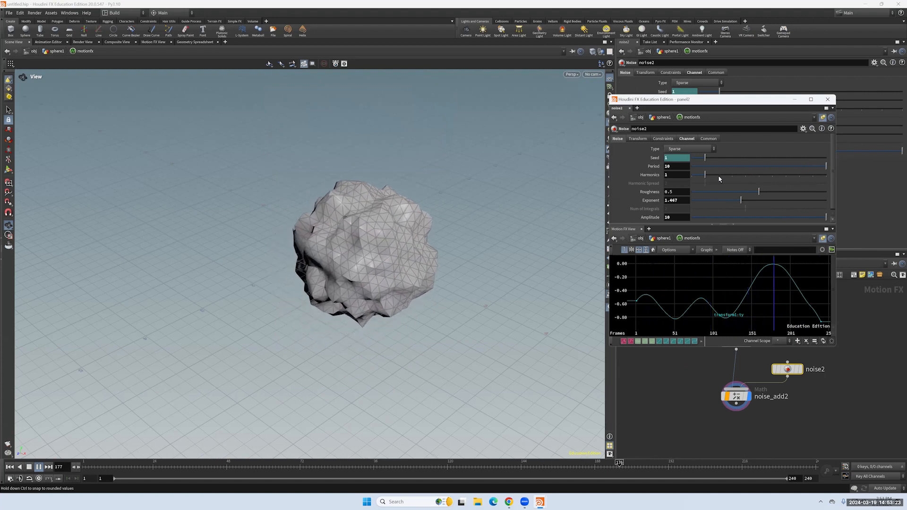
pyautogui.moveTo(710, 178); pyautogui.dragTo(733, 179)
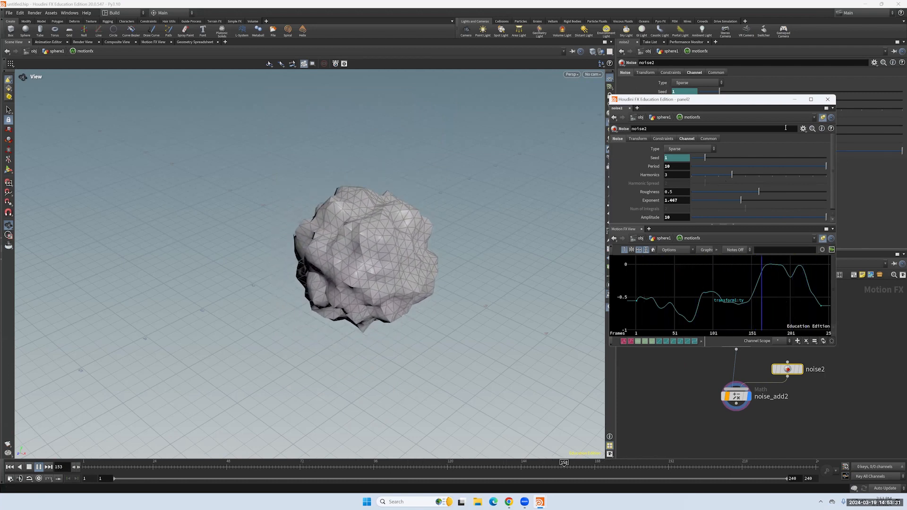
pyautogui.moveTo(759, 191); pyautogui.dragTo(736, 205)
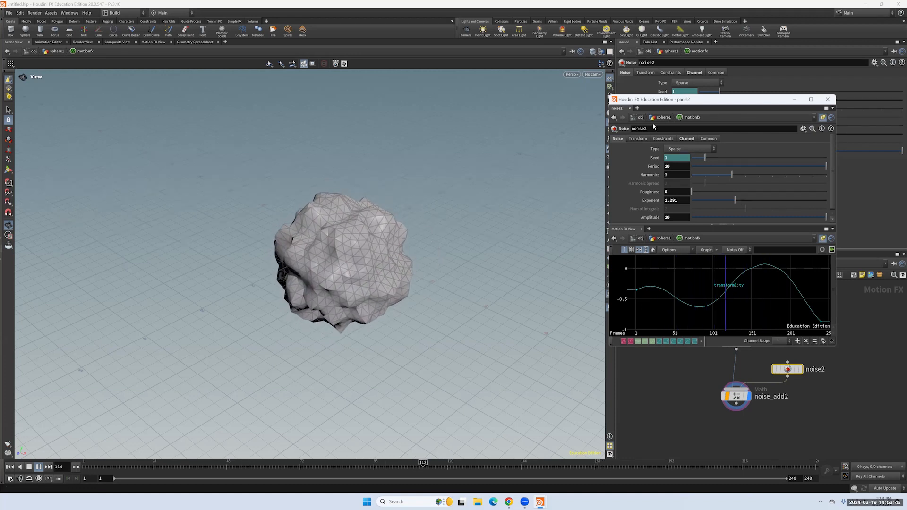
# Step: Constrain the Y translation noise with Start/End Values
pyautogui.click(664, 138)
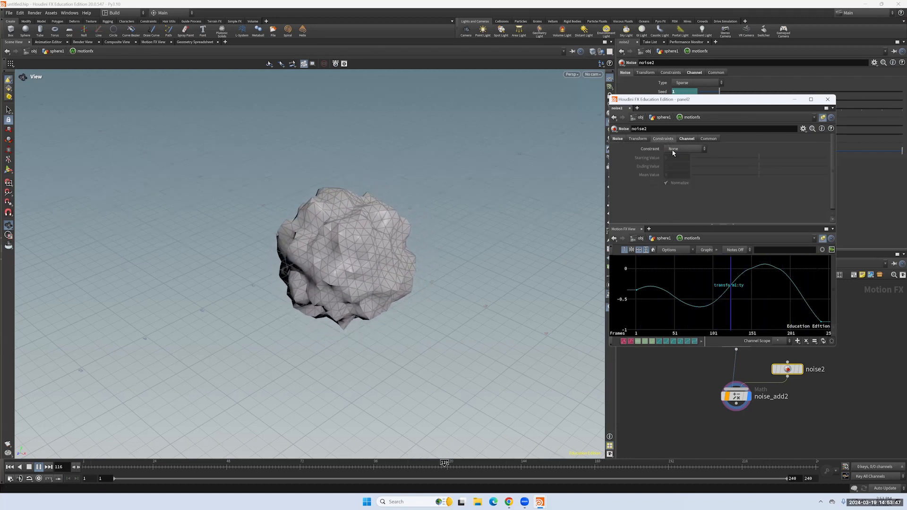
pyautogui.click(685, 149)
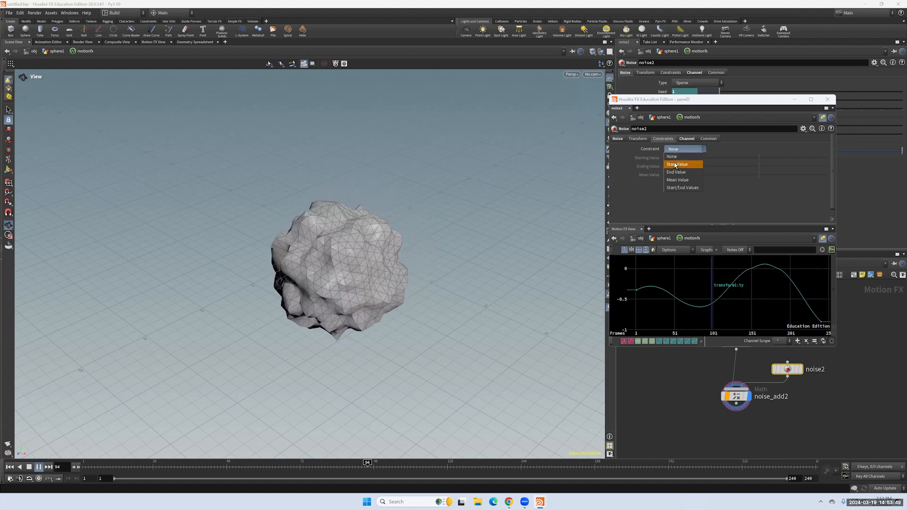
pyautogui.click(677, 164)
pyautogui.click(675, 150)
pyautogui.click(681, 180)
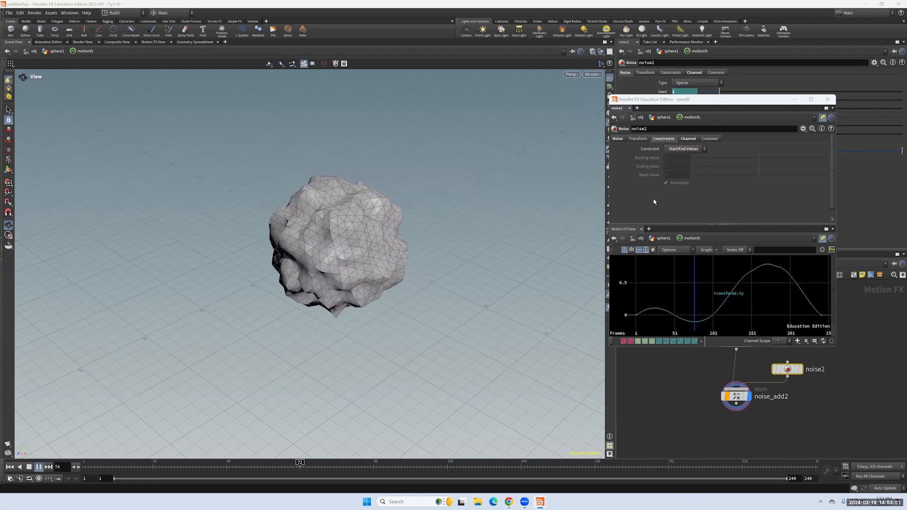
# Step: Stop the playback, return to frame 1, and replay the animation to check the combined motion
pyautogui.click(39, 468)
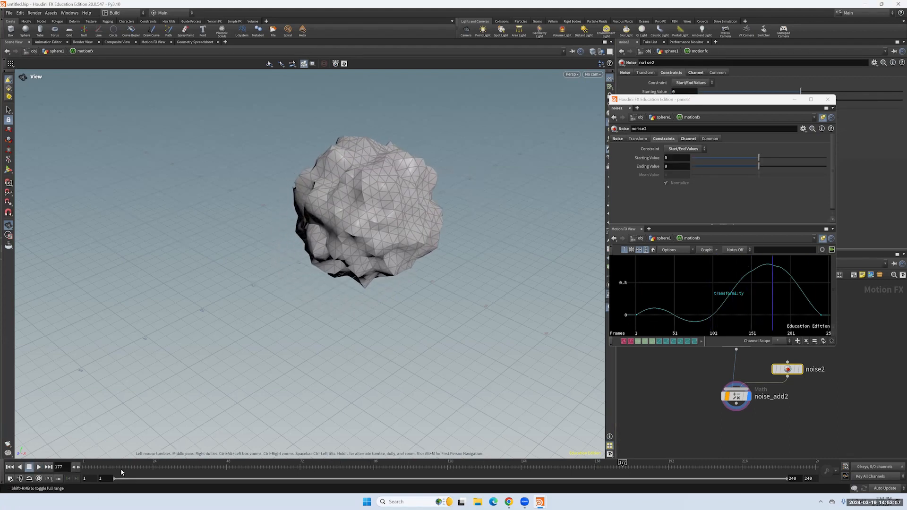
pyautogui.moveTo(98, 467); pyautogui.dragTo(900, 487)
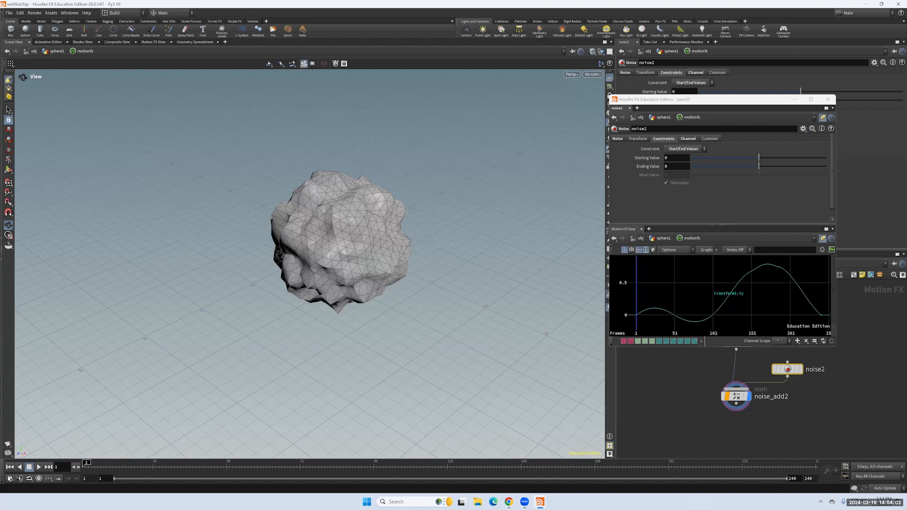
pyautogui.click(39, 467)
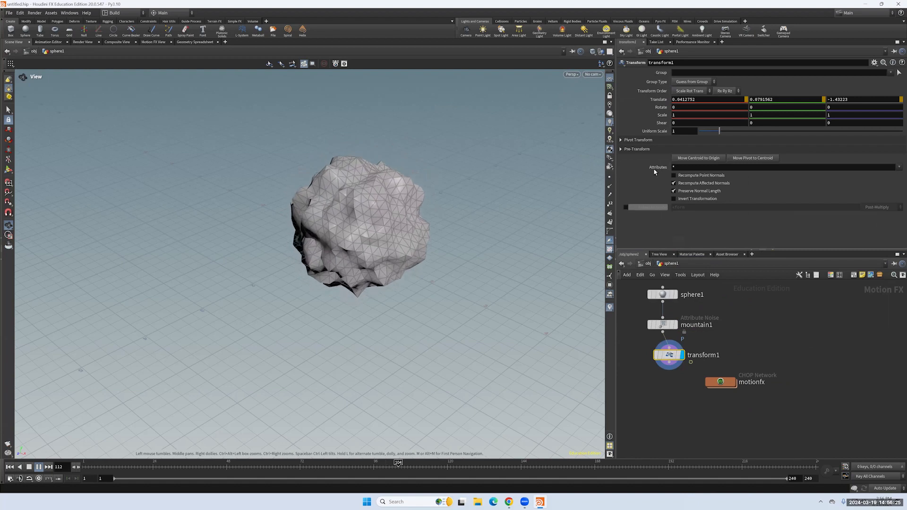
pyautogui.click(670, 265)
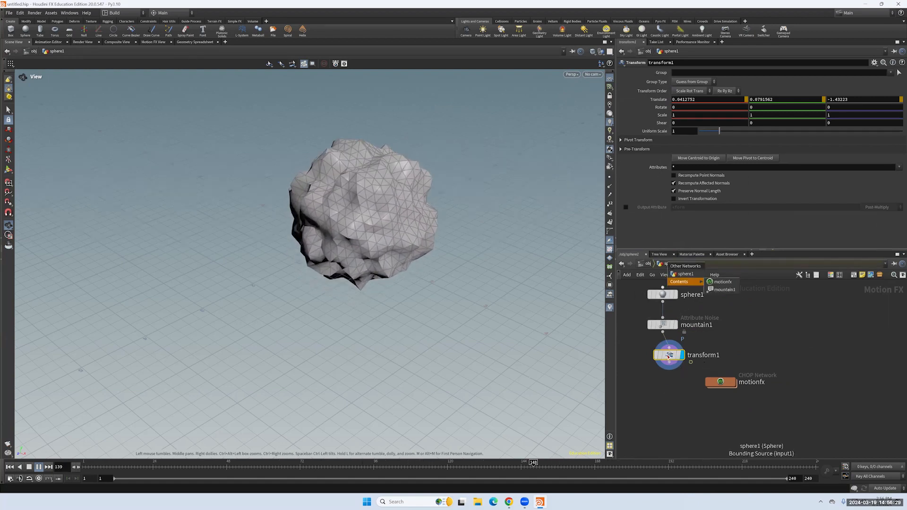
pyautogui.click(672, 266)
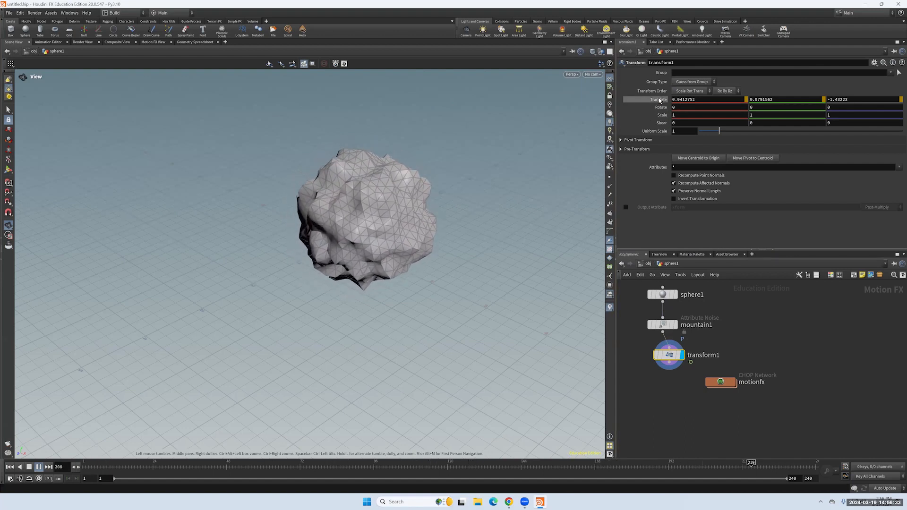
pyautogui.rightClick(691, 106)
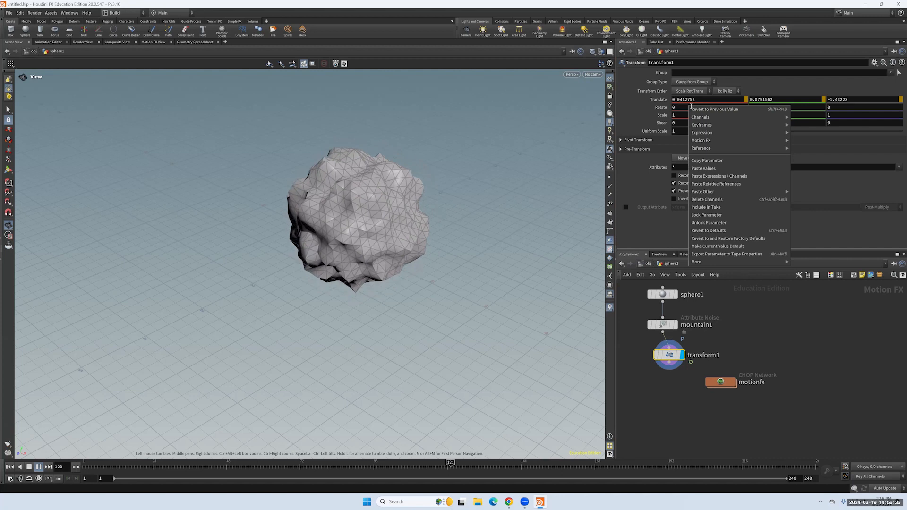
pyautogui.click(685, 107)
pyautogui.rightClick(689, 108)
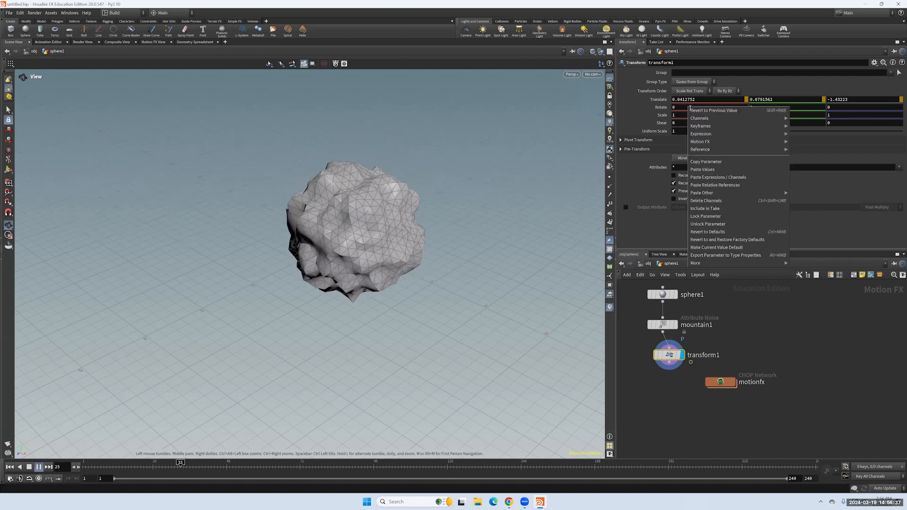
pyautogui.click(686, 108)
pyautogui.rightClick(684, 108)
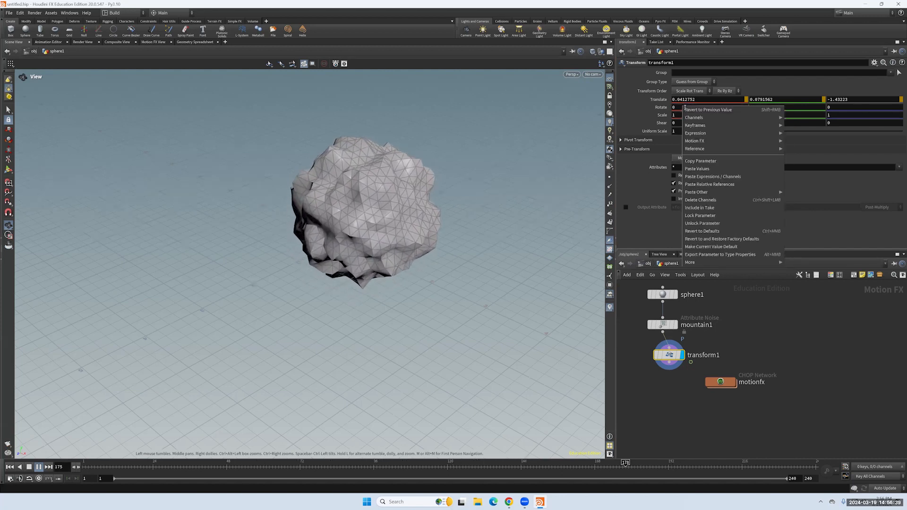
pyautogui.click(680, 107)
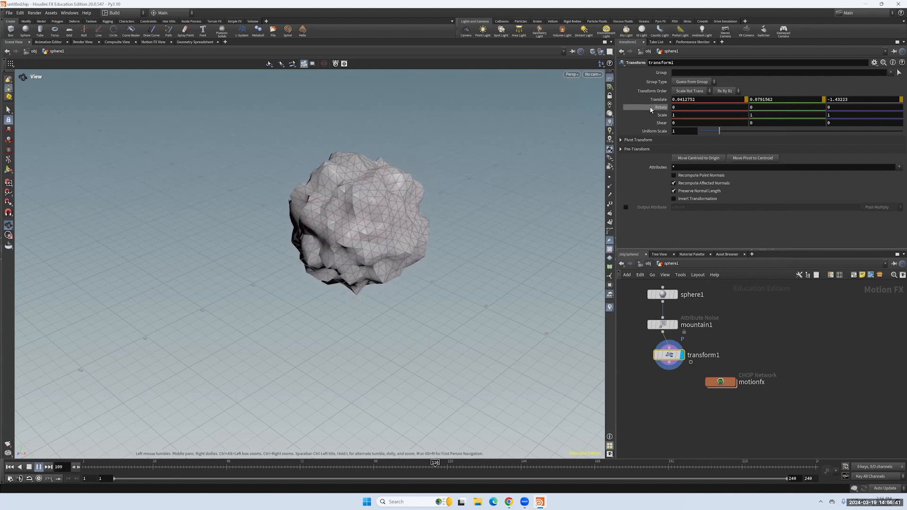
pyautogui.rightClick(658, 111)
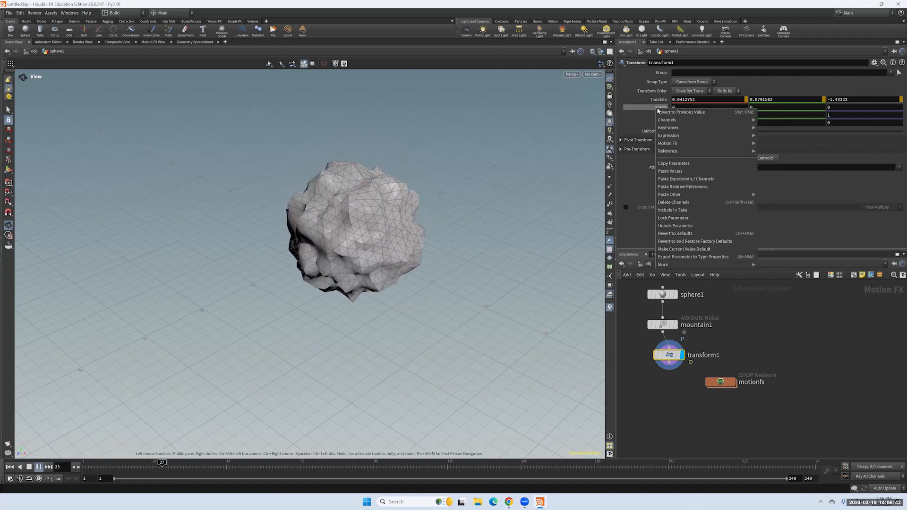
pyautogui.click(654, 111)
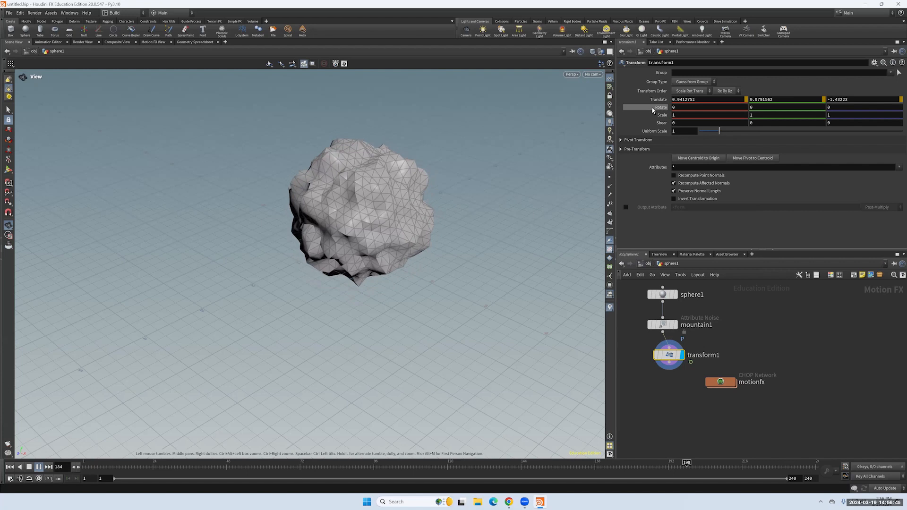
# Step: Apply a Motion FX Noise to all Rotate channels of transform1 and move its window clear of the network
pyautogui.rightClick(656, 111)
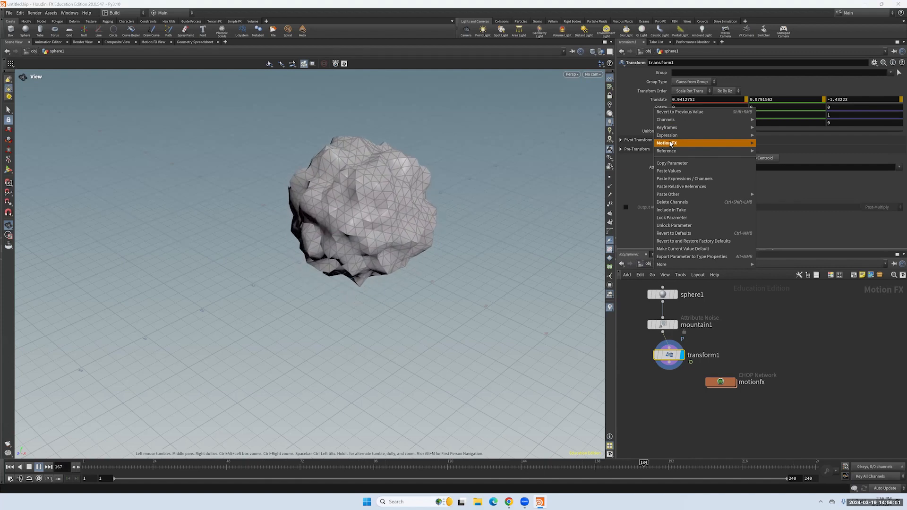
pyautogui.moveTo(735, 145)
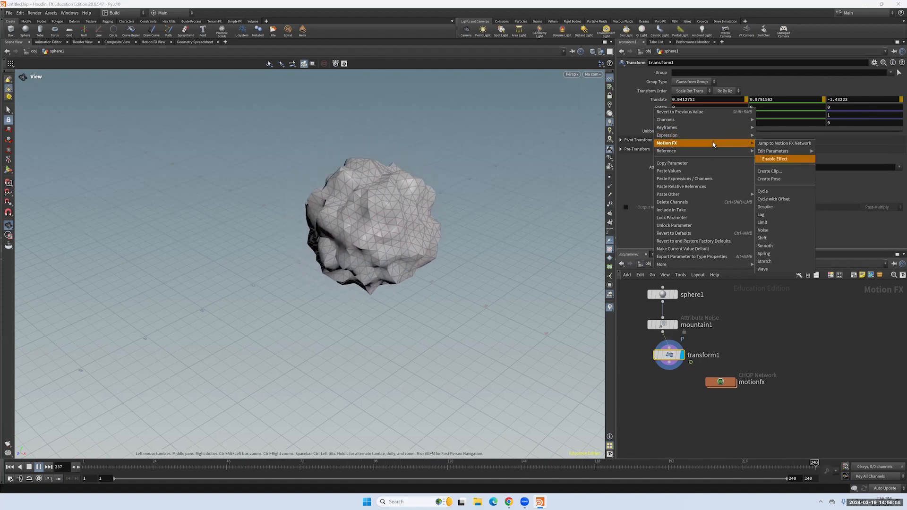
pyautogui.click(782, 231)
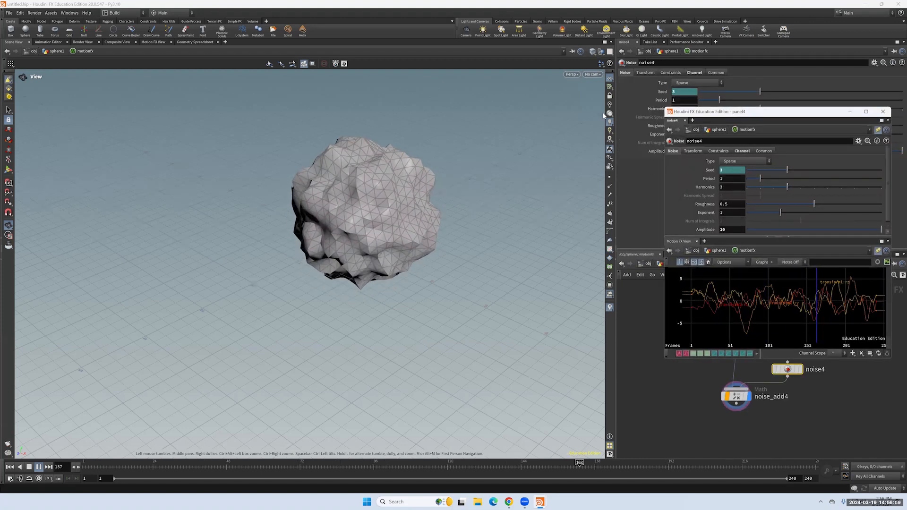
pyautogui.moveTo(756, 114); pyautogui.dragTo(591, 114)
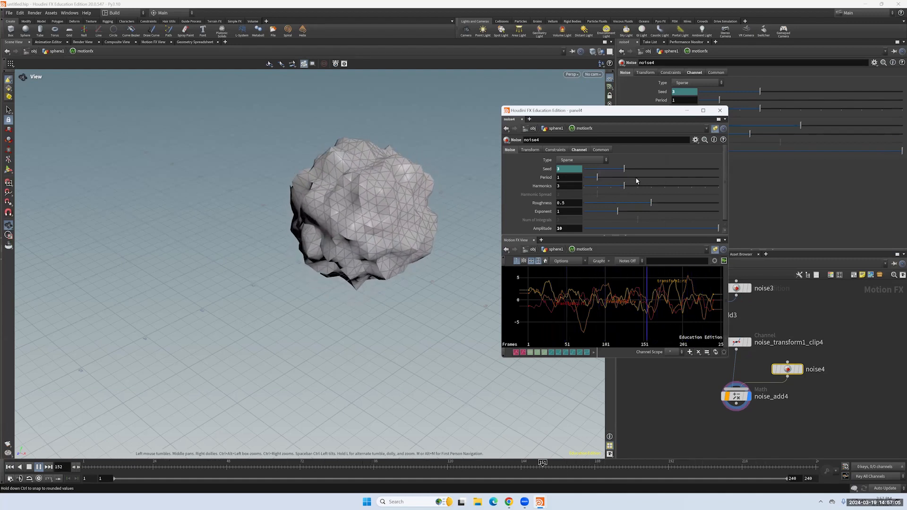
# Step: Set the rotation noise's period to about 3.86, harmonics to 1, roughness to about 0.909, and exponent to about 2.007
pyautogui.moveTo(628, 178); pyautogui.dragTo(604, 187)
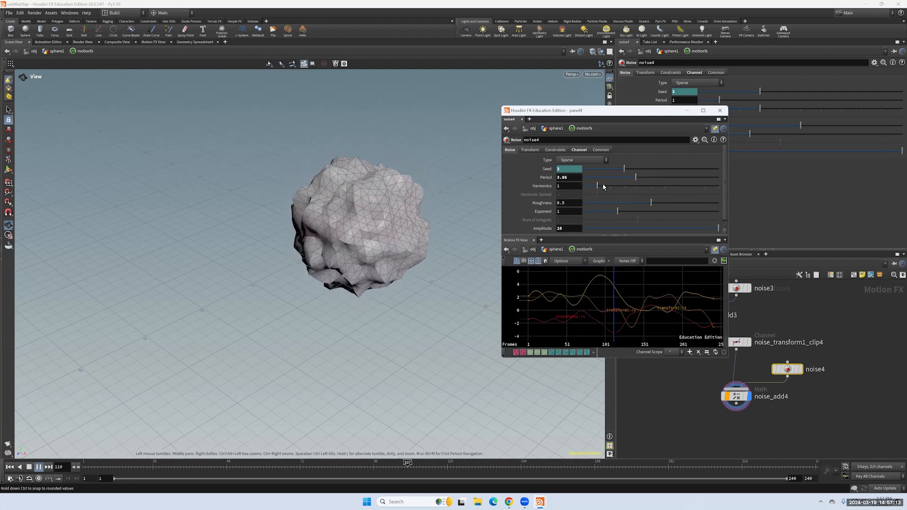
pyautogui.moveTo(651, 203); pyautogui.dragTo(726, 204)
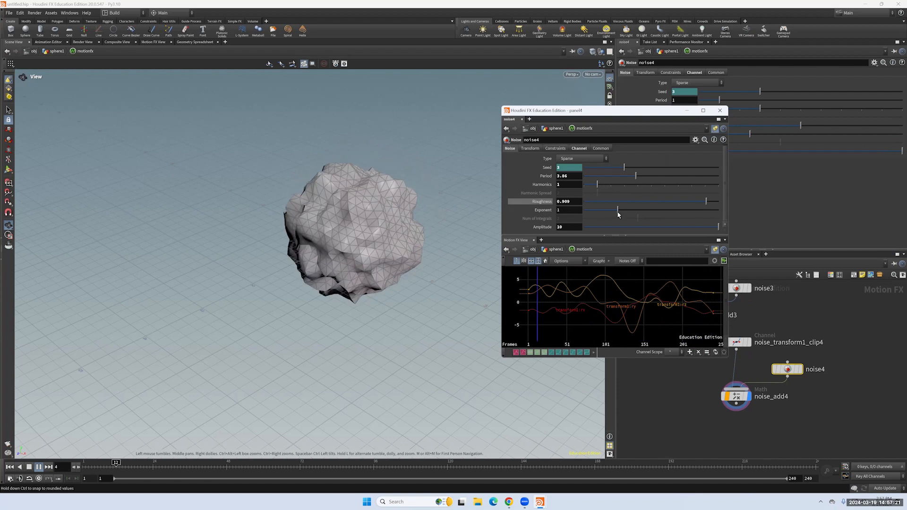
pyautogui.moveTo(626, 213); pyautogui.dragTo(651, 211)
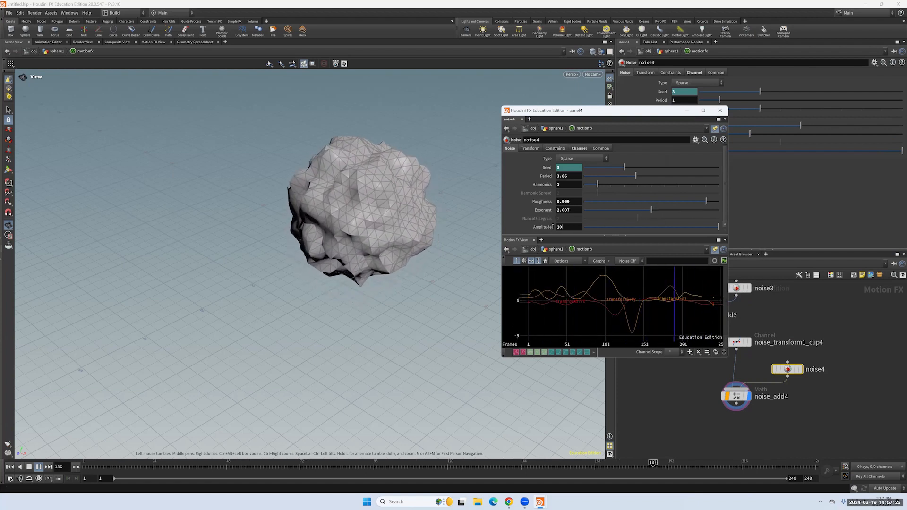
# Step: Try an amplitude of 400 on the rotation noise, and settle on an amplitude of 100
pyautogui.moveTo(565, 227); pyautogui.dragTo(549, 227)
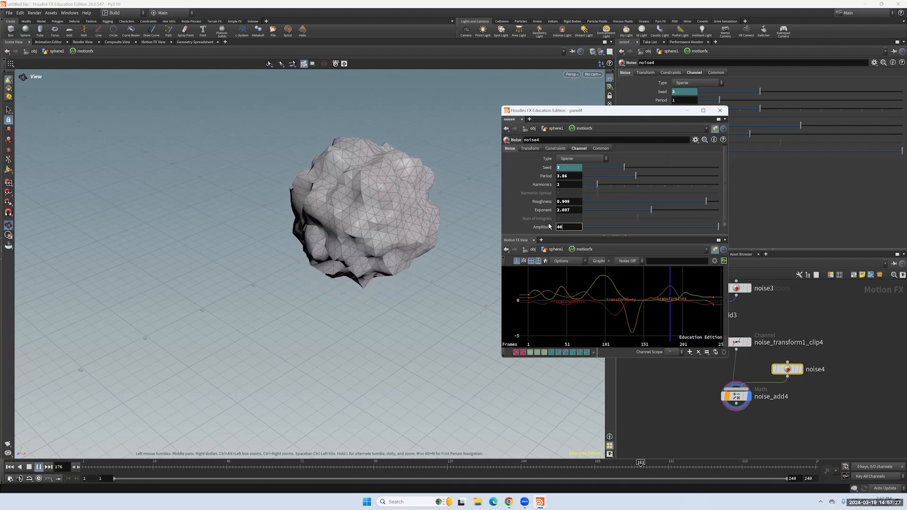
pyautogui.write('00')
pyautogui.press('Return')
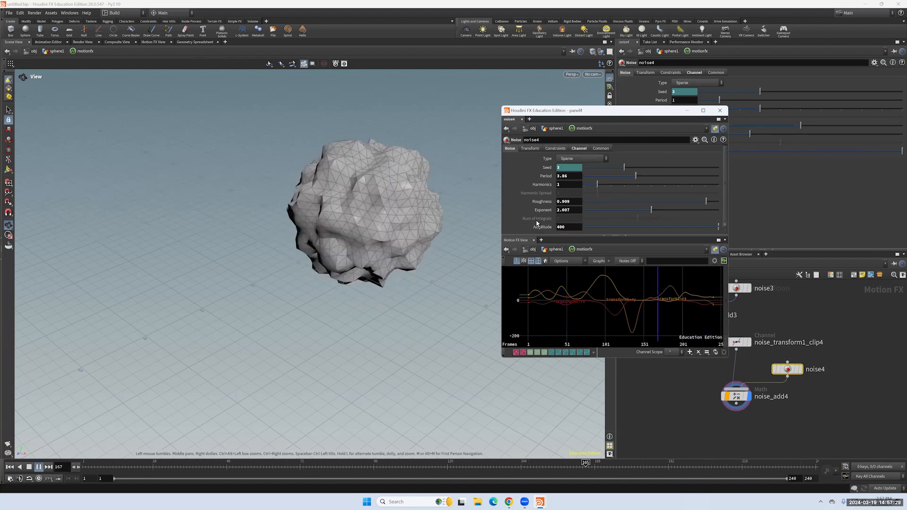
pyautogui.moveTo(573, 227); pyautogui.dragTo(533, 226)
pyautogui.write('100')
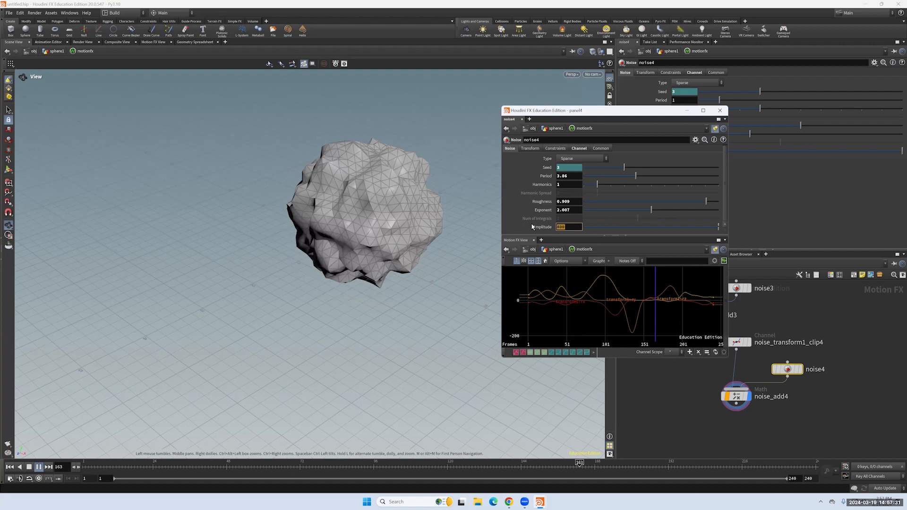
pyautogui.press('Return')
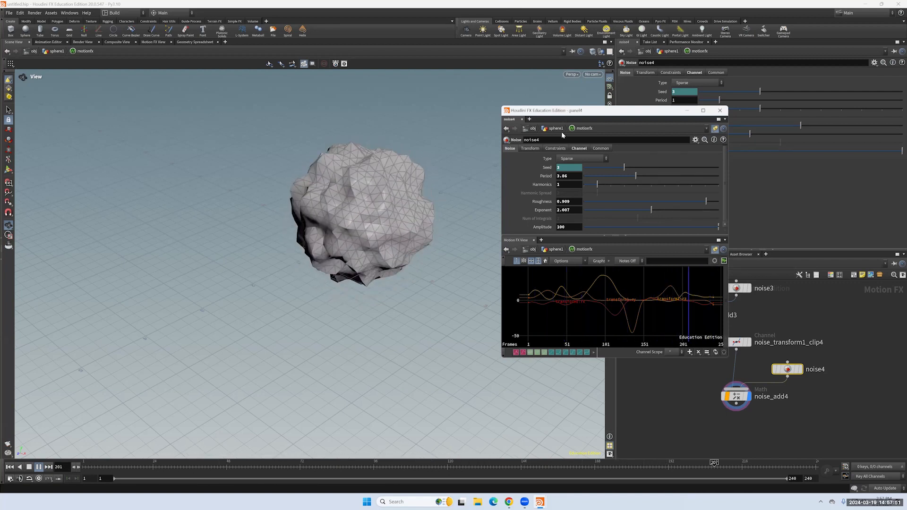
# Step: Close the rotation noise's floating window and return to the sphere1 network
pyautogui.moveTo(562, 134); pyautogui.dragTo(563, 134)
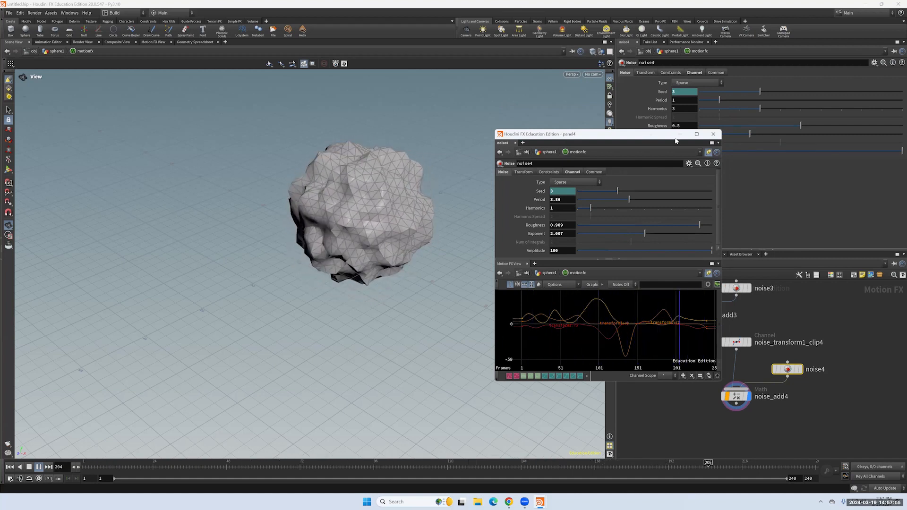
pyautogui.click(713, 134)
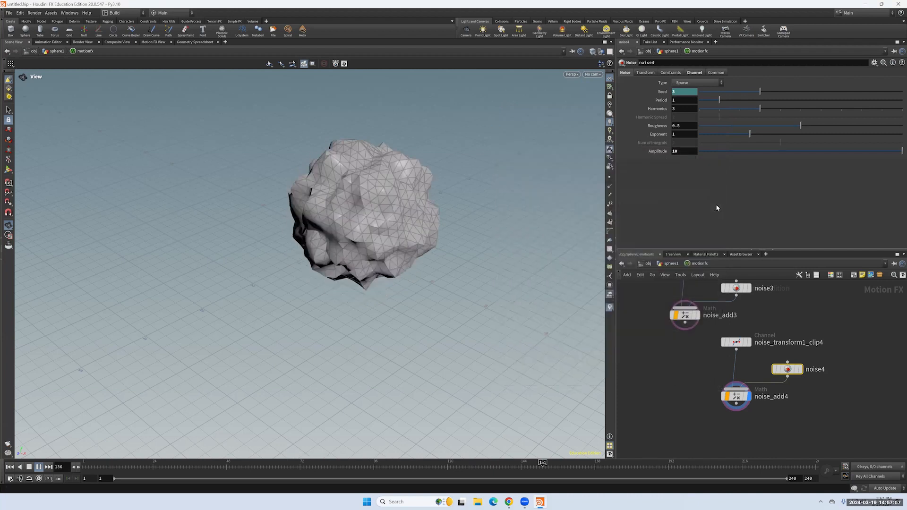
pyautogui.click(662, 266)
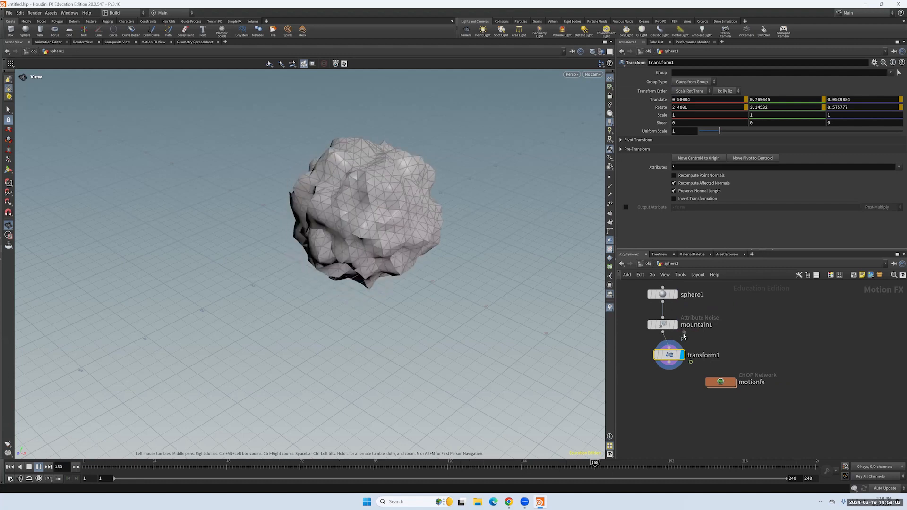
# Step: Enable animation in mountain1's noise pattern and expand the animation settings
pyautogui.click(669, 326)
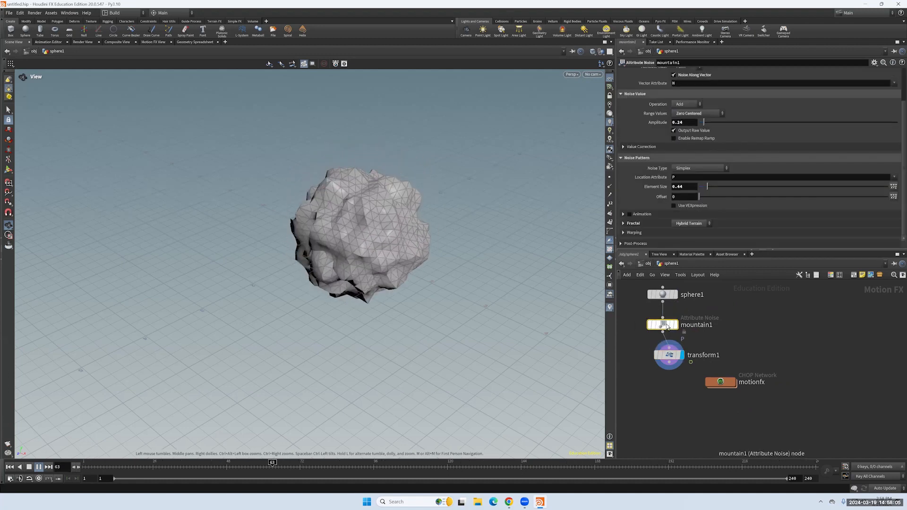
pyautogui.moveTo(667, 326); pyautogui.dragTo(668, 324)
pyautogui.scroll(3, 640, 179)
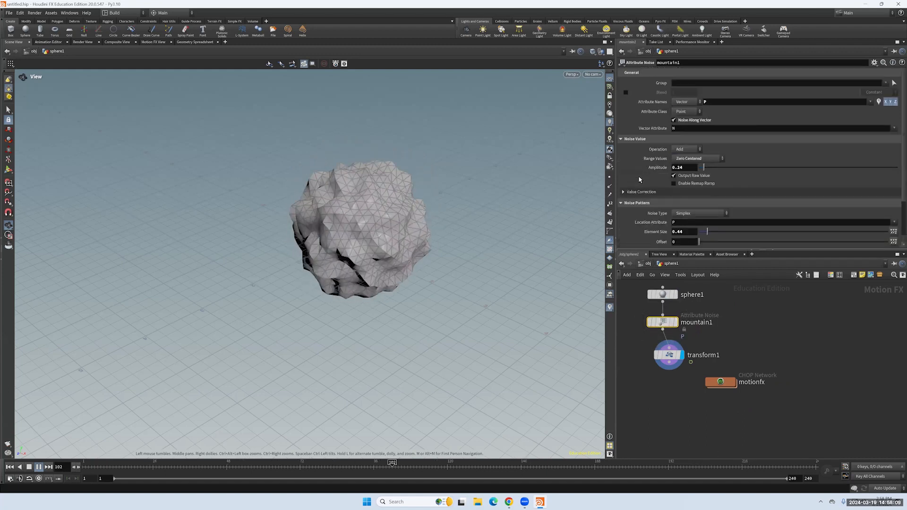
pyautogui.scroll(-3, 634, 199)
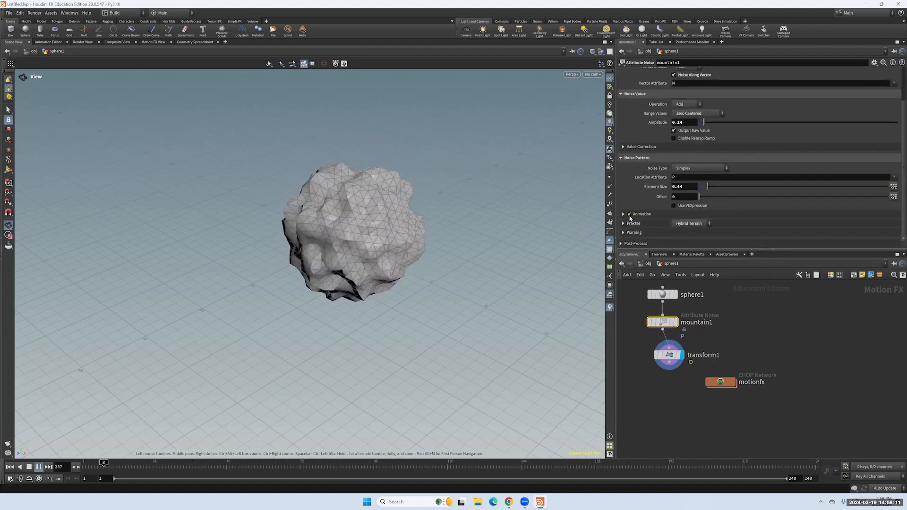
pyautogui.click(624, 214)
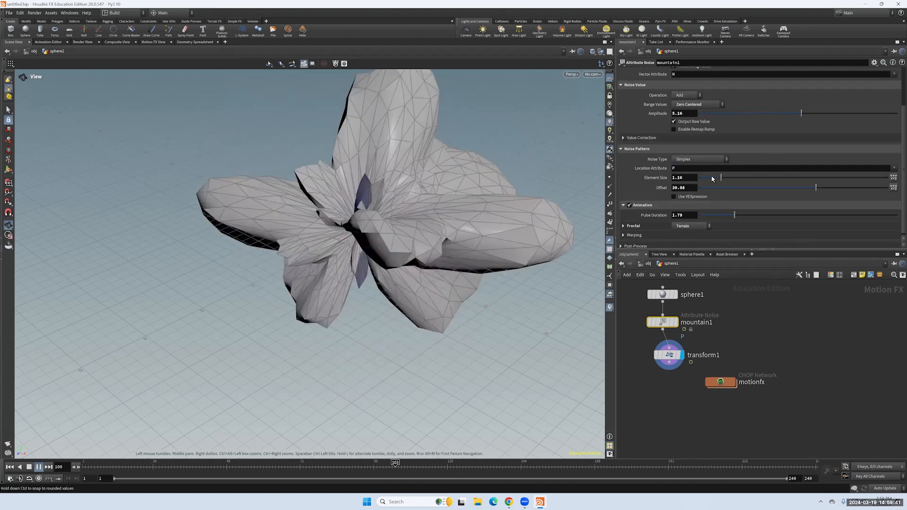
# Step: Reduce mountain1's noise element size to about 0.6 and its amplitude to 0.70
pyautogui.moveTo(713, 179); pyautogui.dragTo(708, 178)
pyautogui.moveTo(801, 114); pyautogui.dragTo(725, 114)
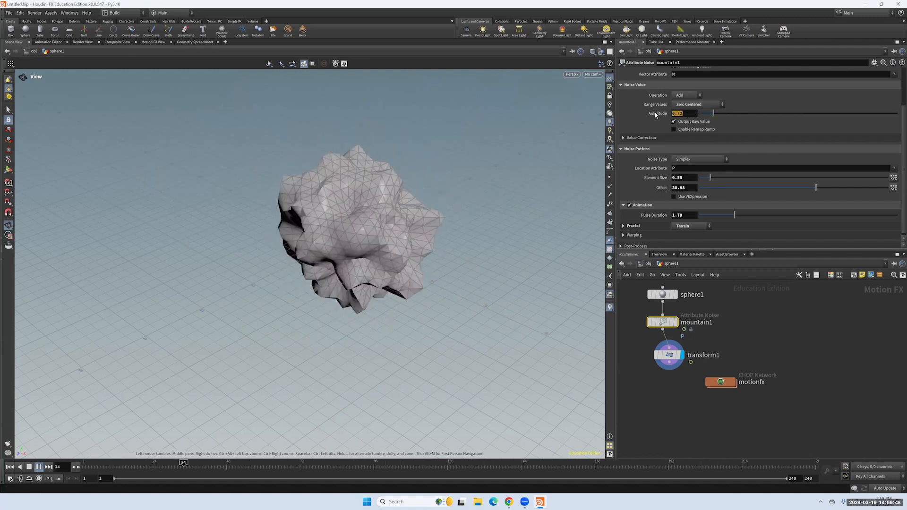
pyautogui.write('0')
pyautogui.press('Return')
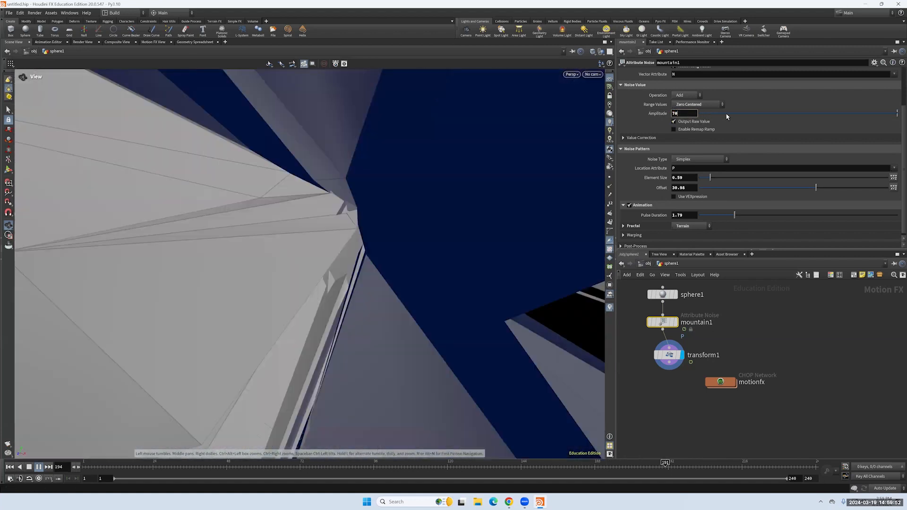
pyautogui.moveTo(722, 117); pyautogui.dragTo(712, 117)
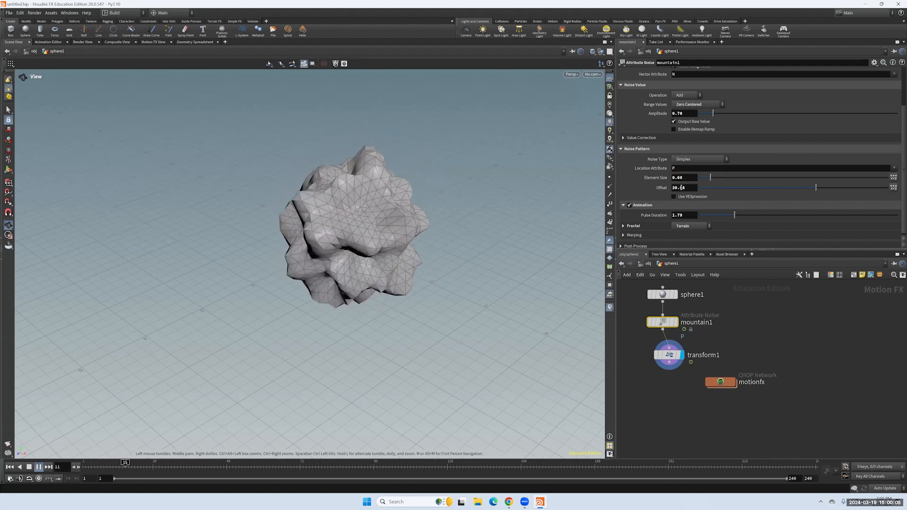
# Step: Apply a Motion FX Noise to all Scale channels of transform1 and move its window clear of the network
pyautogui.click(673, 358)
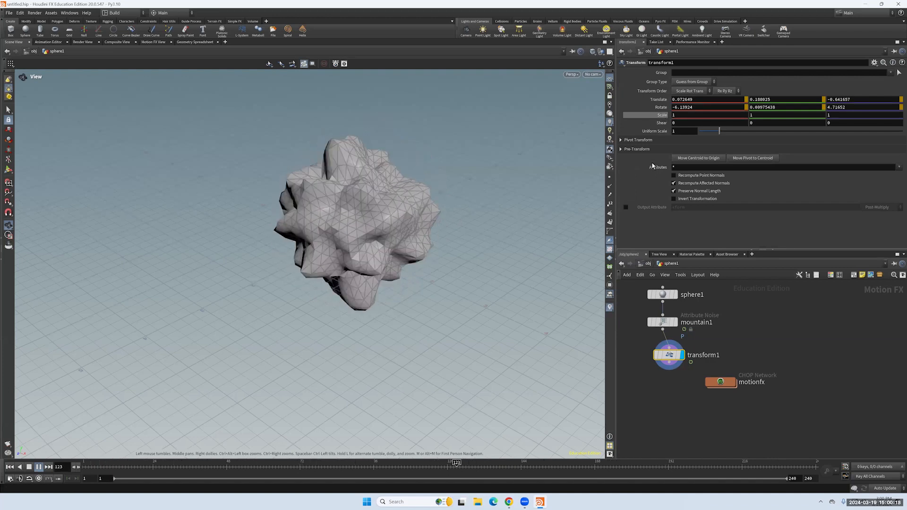
pyautogui.moveTo(673, 357)
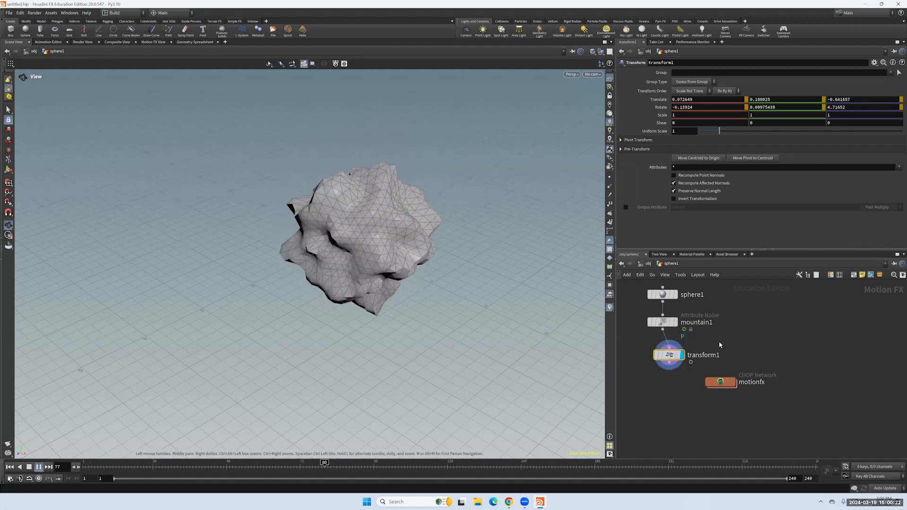
pyautogui.rightClick(662, 115)
pyautogui.moveTo(666, 150)
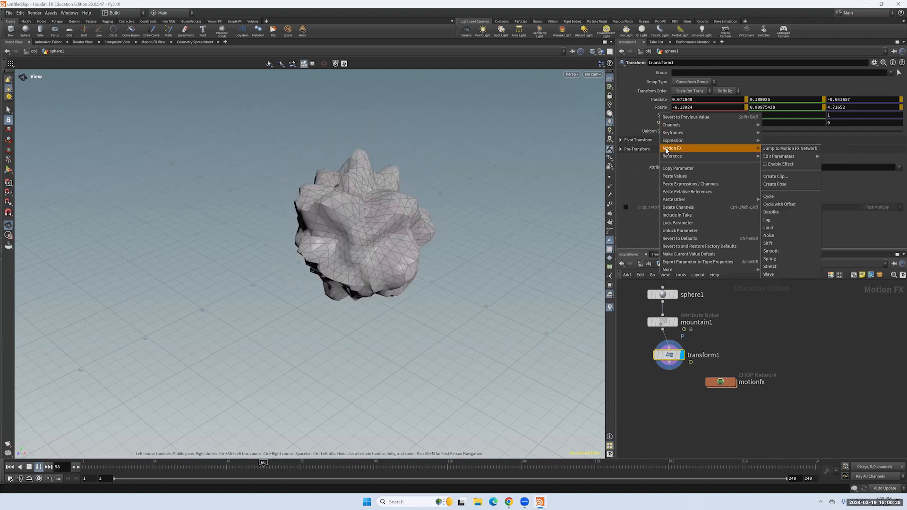
pyautogui.click(769, 235)
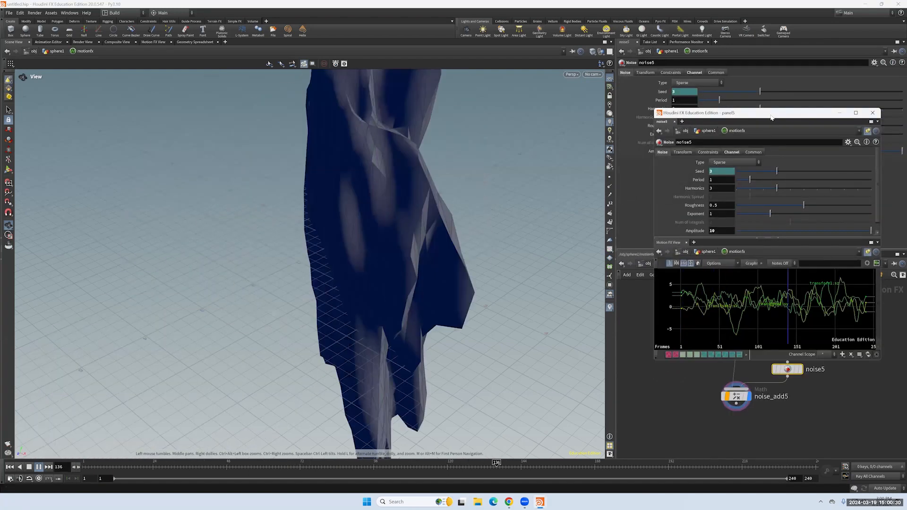
pyautogui.moveTo(740, 118); pyautogui.dragTo(587, 158)
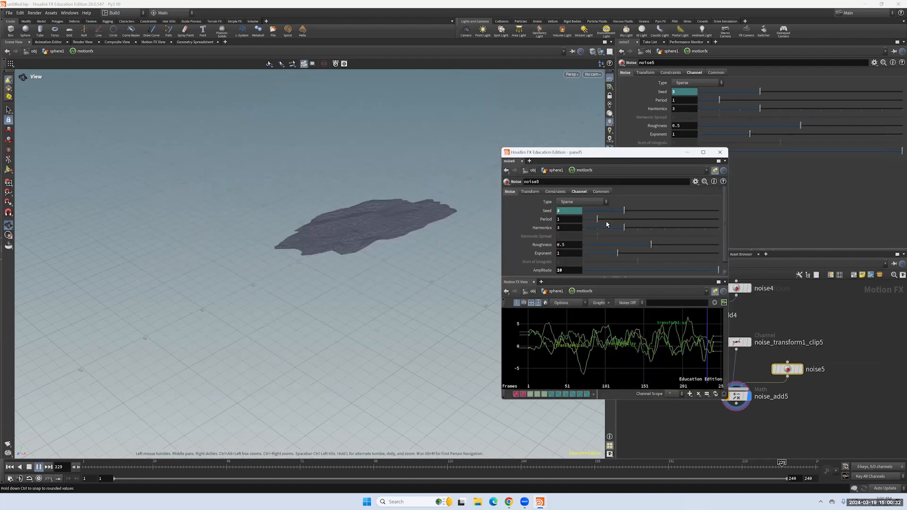
# Step: Set the scale noise's period to 10 and its roughness to about 0.047
pyautogui.moveTo(628, 220); pyautogui.dragTo(742, 219)
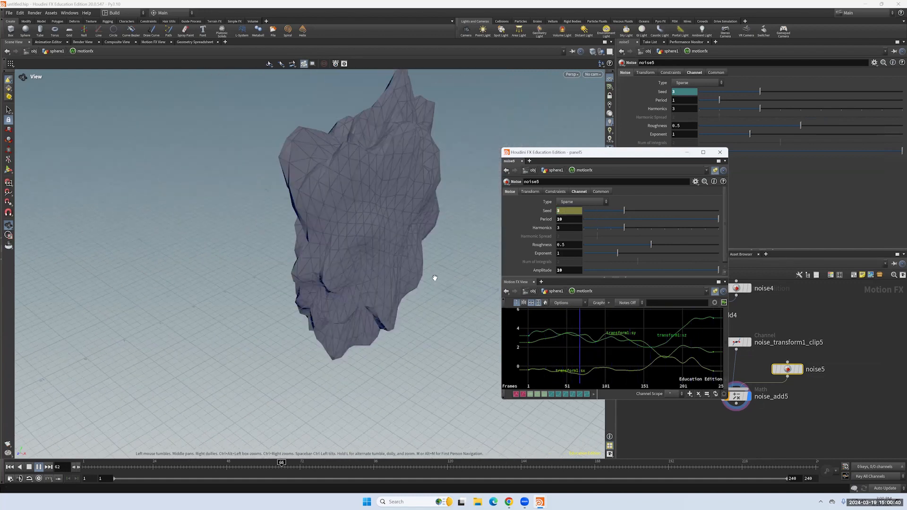
pyautogui.moveTo(588, 247); pyautogui.dragTo(591, 248)
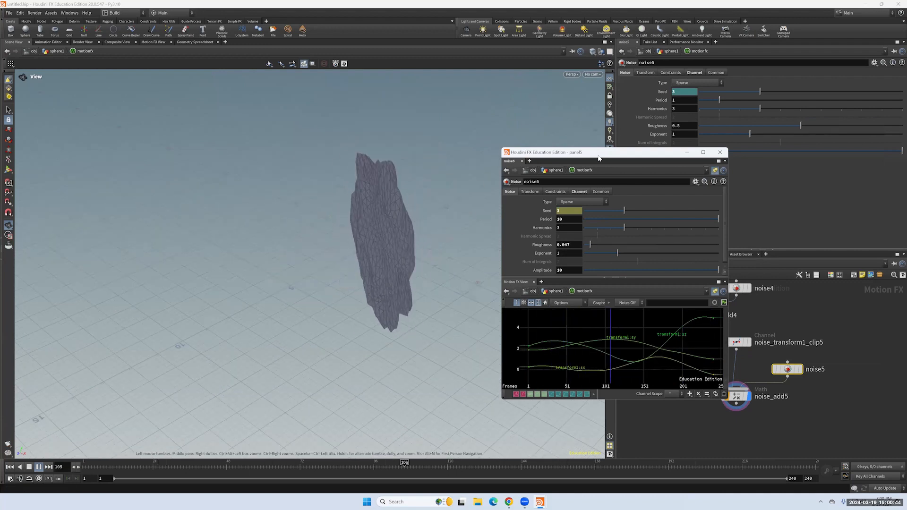